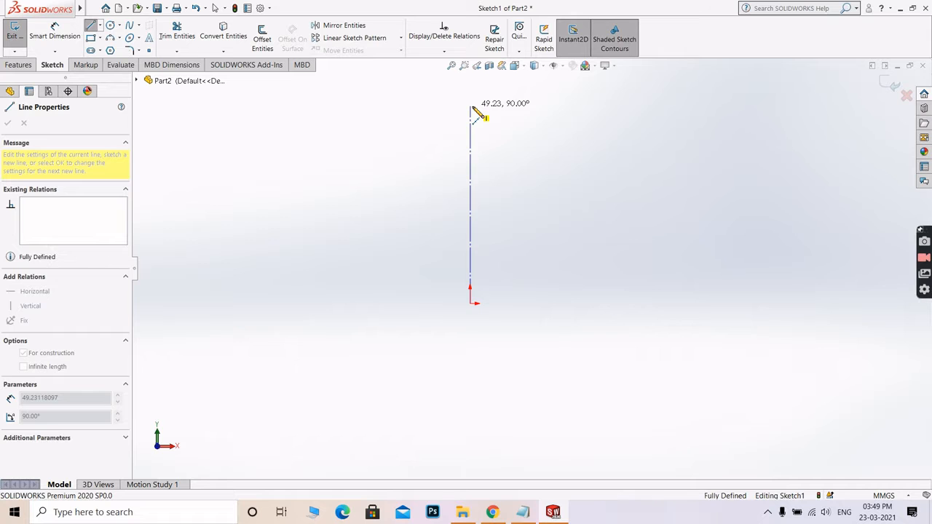
Finish the vertical centerline, about 49 mm long, running up from the origin
right_click(489, 76)
click(512, 119)
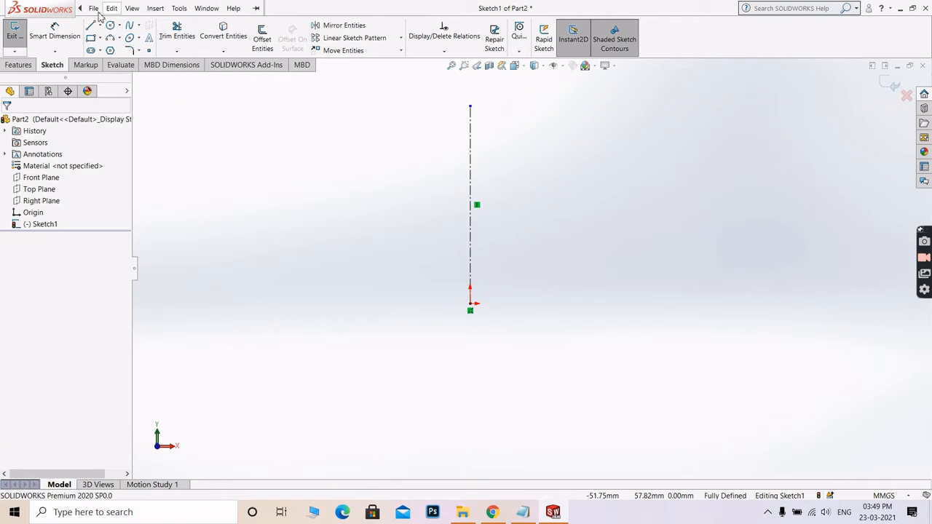
Check the part's views in the PDF drawing in the browser, then sketch an about 38 mm base line left from the origin and an inclined edge about 11 mm long
click(91, 26)
key(alt+Tab)
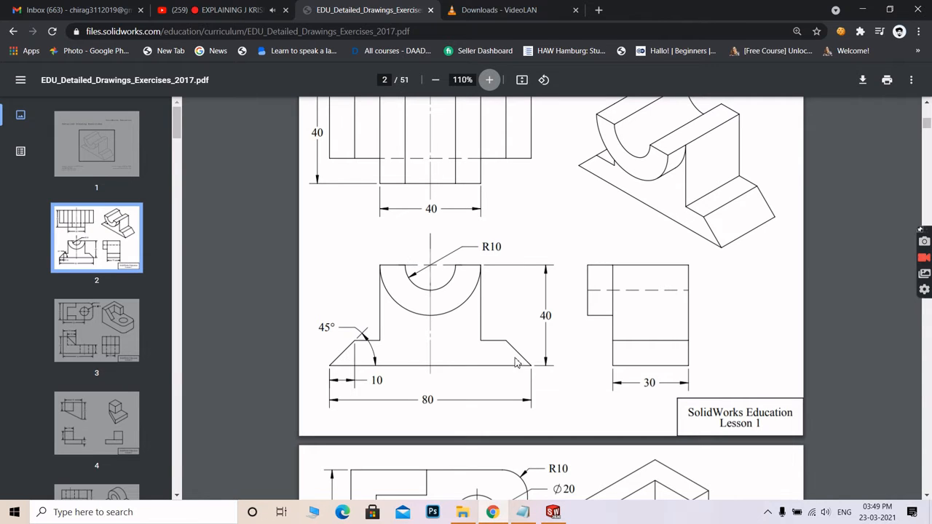
scroll(620, 265, up, 2)
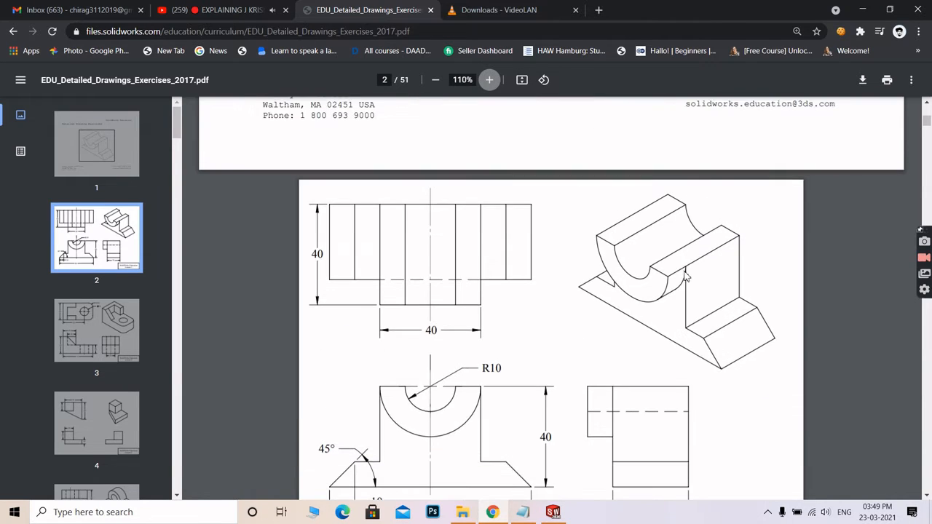
scroll(528, 343, down, 2)
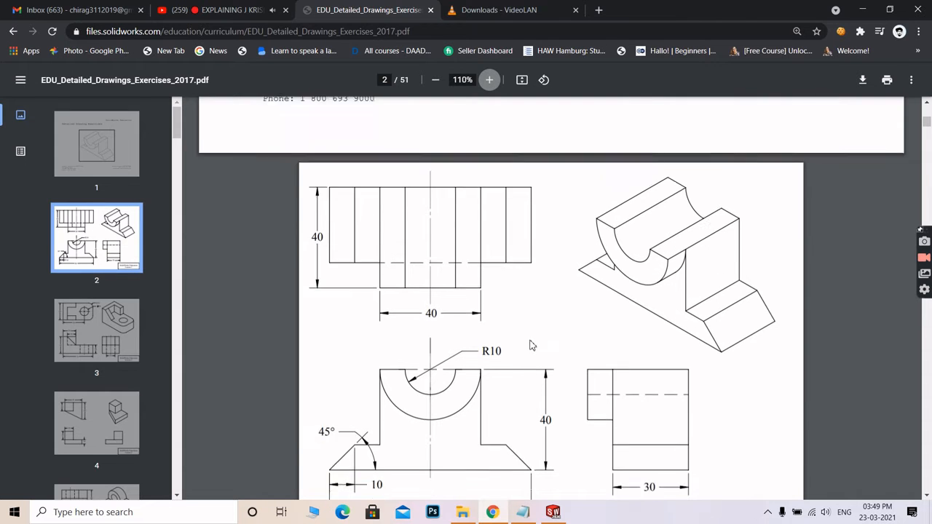
key(alt+Tab)
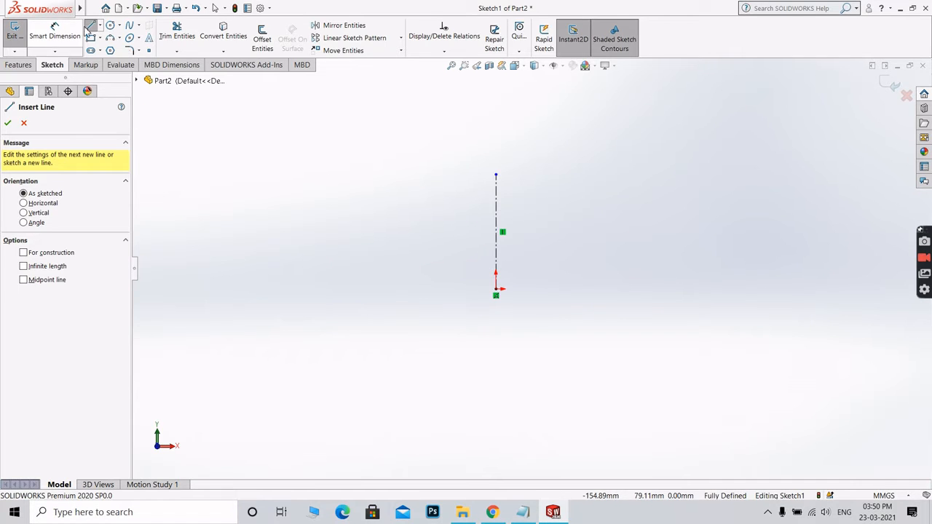
scroll(504, 299, down, 2)
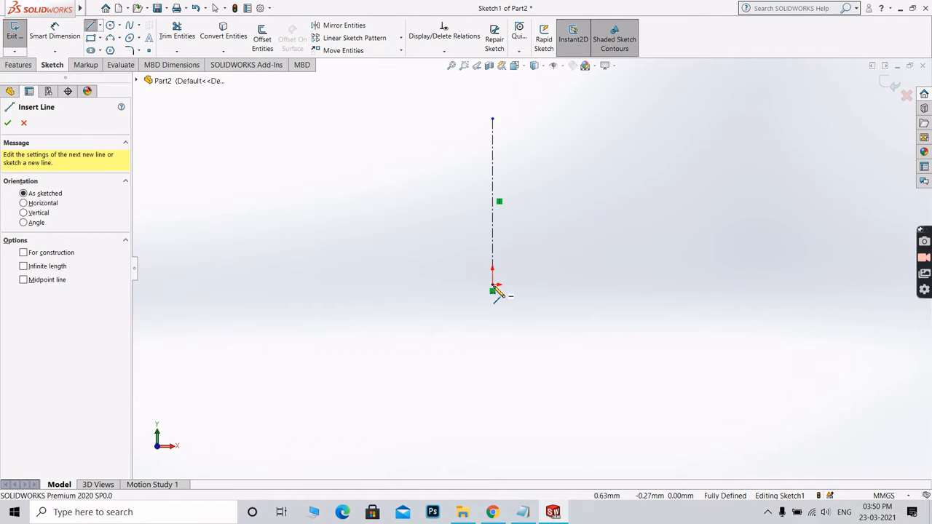
click(493, 284)
click(366, 284)
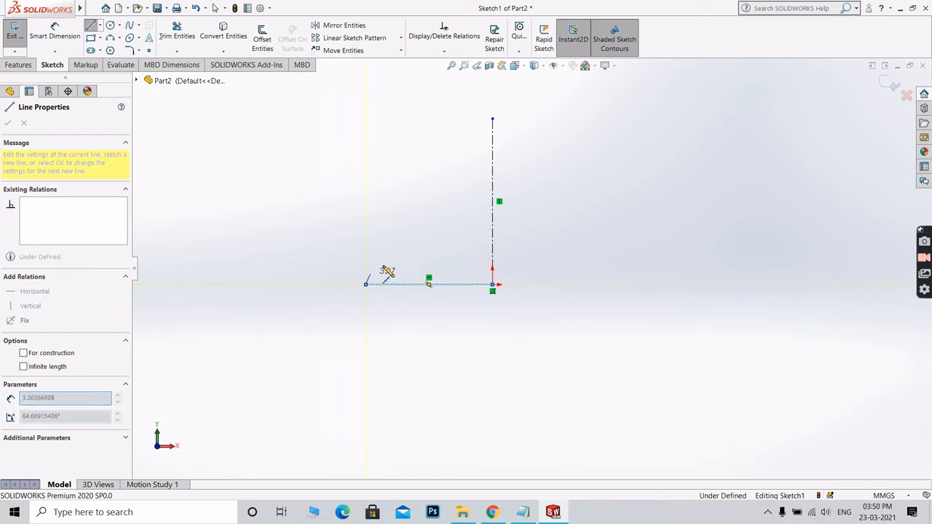
click(395, 260)
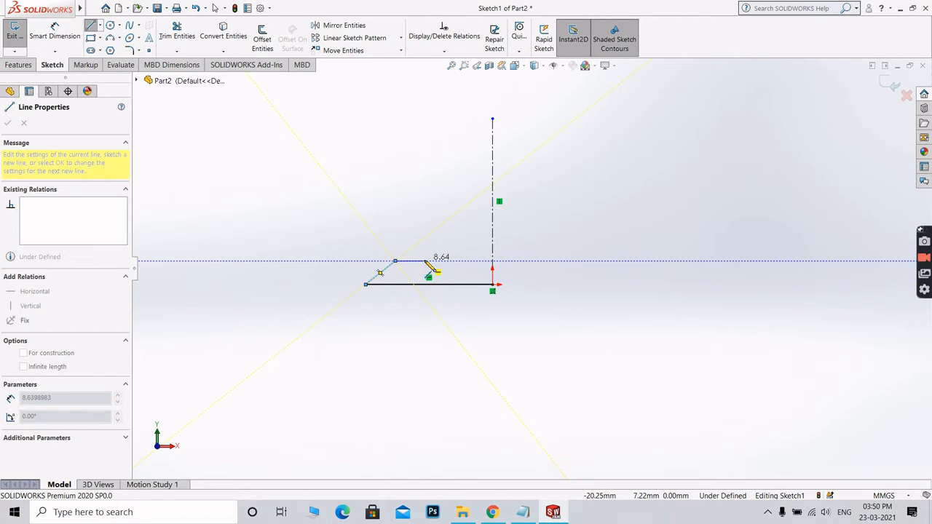
Check the PDF drawing and complete the half profile with a short horizontal ledge, a vertical side and an about 20 mm top line ending on the centerline
key(alt+Tab)
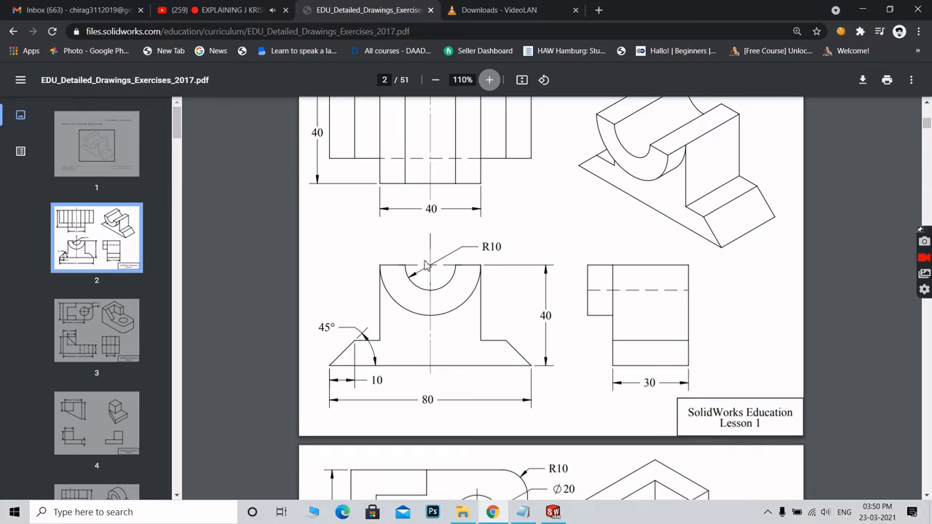
key(alt+Tab)
click(424, 261)
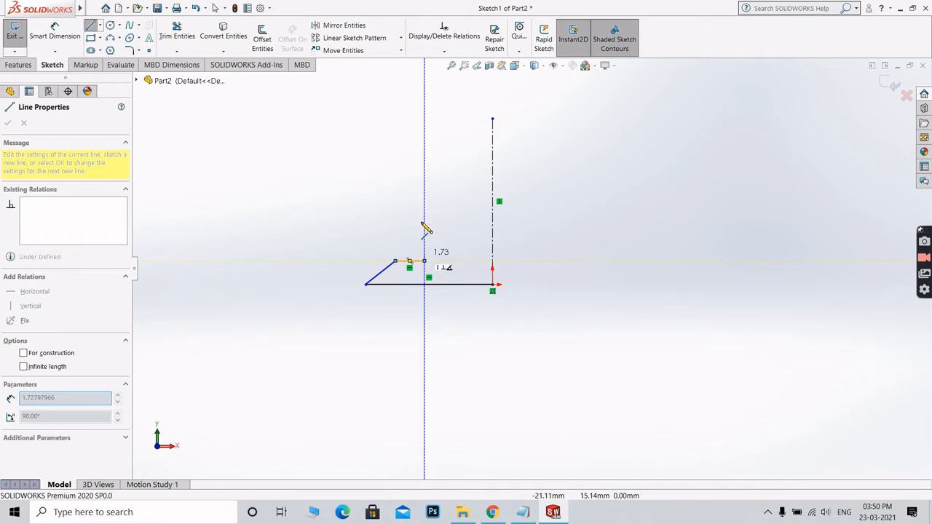
click(423, 186)
click(492, 186)
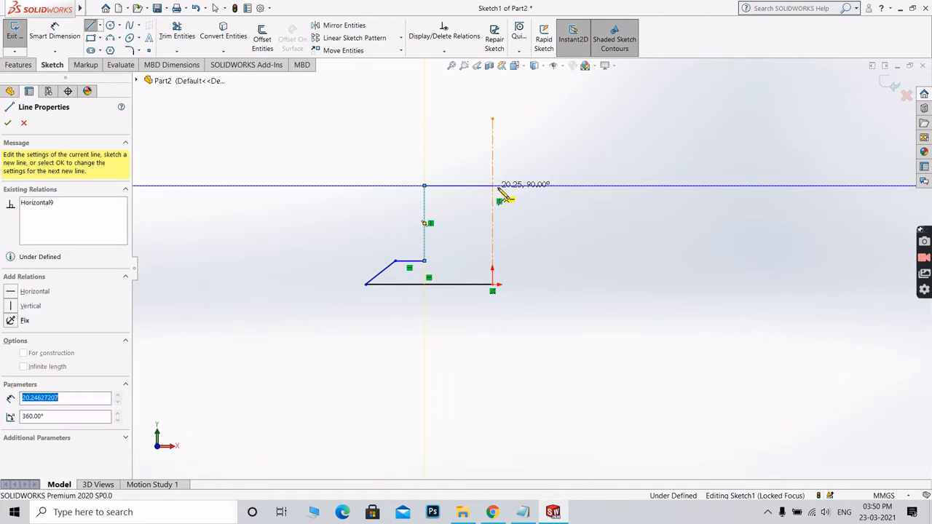
right_click(529, 195)
click(539, 196)
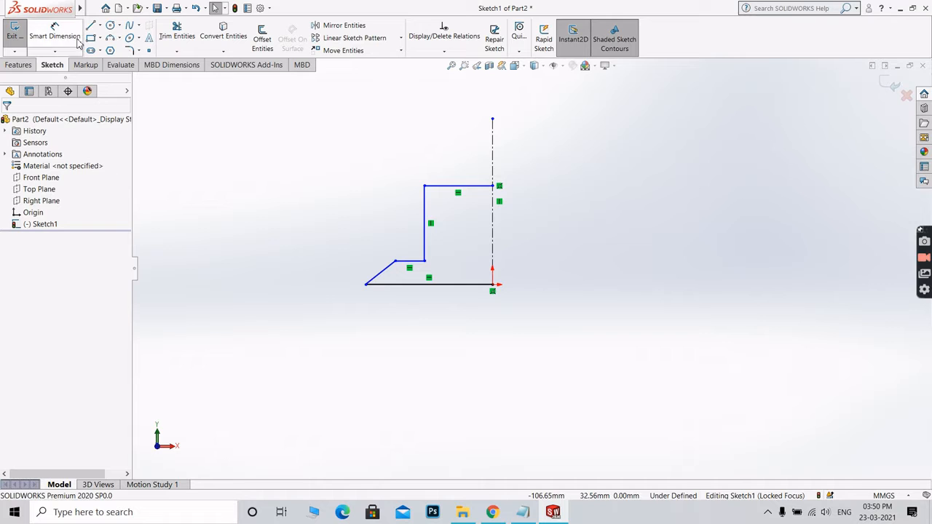
Check the overall width in the PDF drawing and dimension the profile's base line to 40 mm
click(54, 32)
key(alt+Tab)
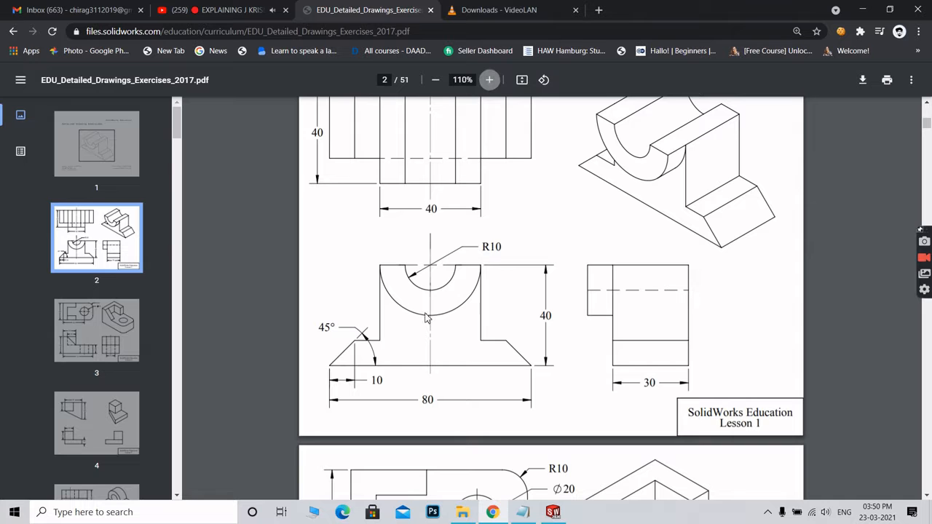
key(alt+Tab)
click(453, 286)
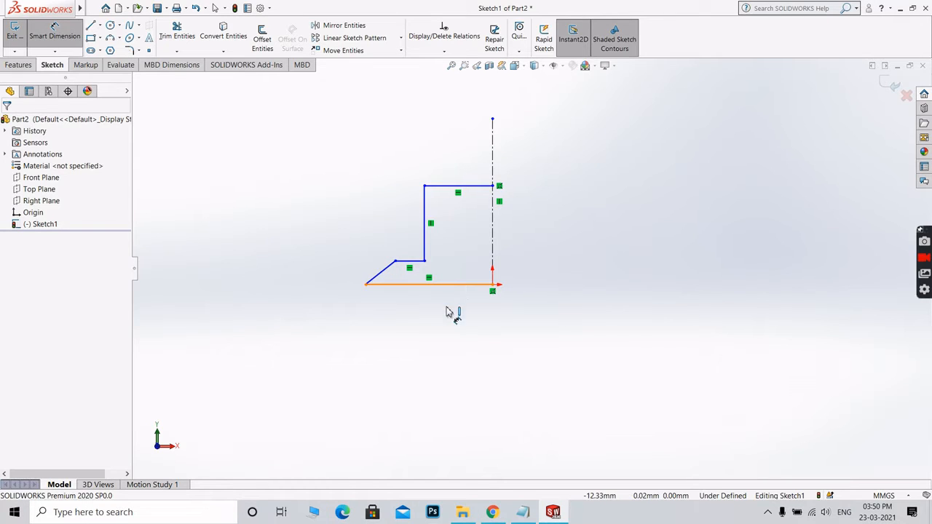
click(448, 316)
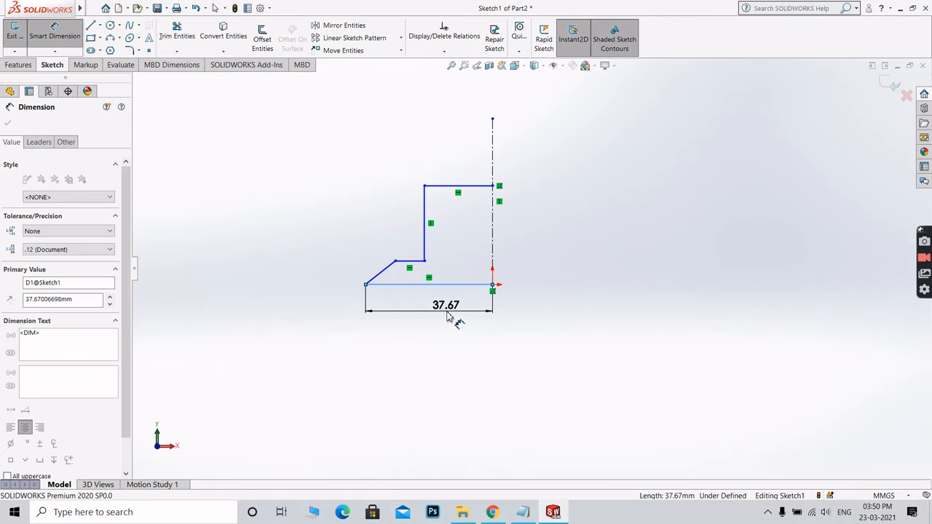
text(40)
key(Return)
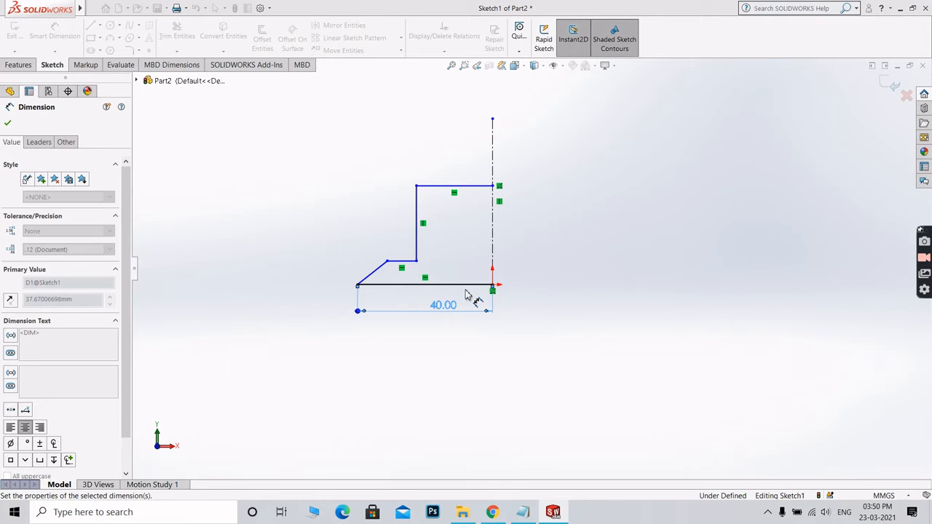
Dimension the angle between the inclined edge and the base line to 45°
scroll(348, 282, down, 3)
click(400, 273)
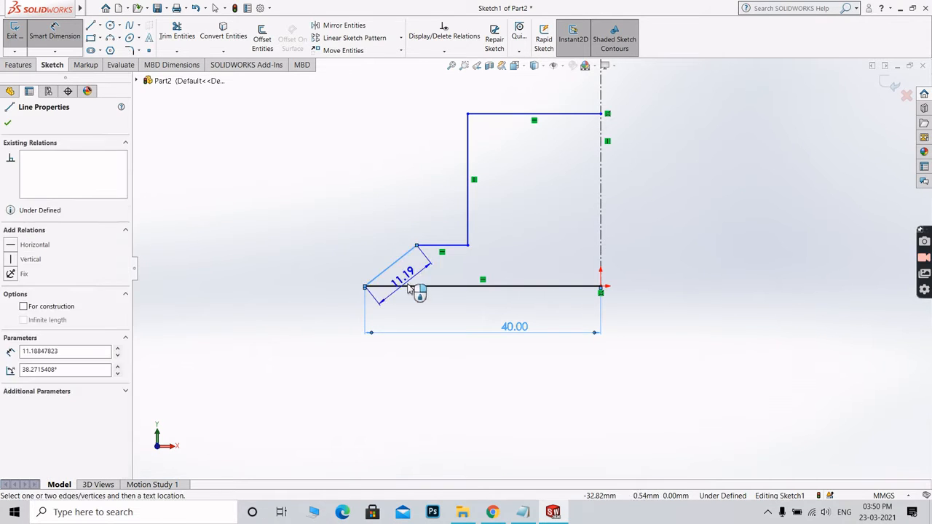
click(416, 287)
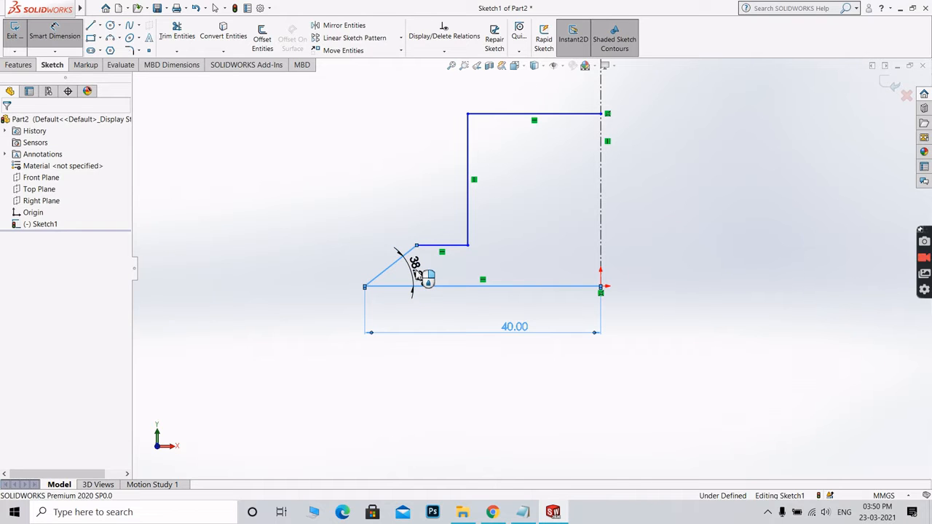
click(417, 271)
text(45)
key(Return)
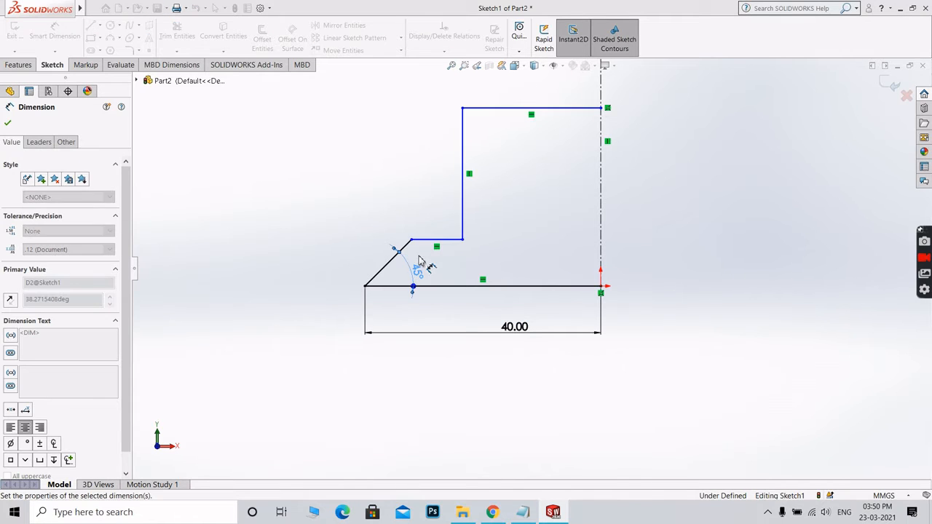
Dimension the horizontal distance between the inclined edge's two endpoints to 10 mm
click(411, 241)
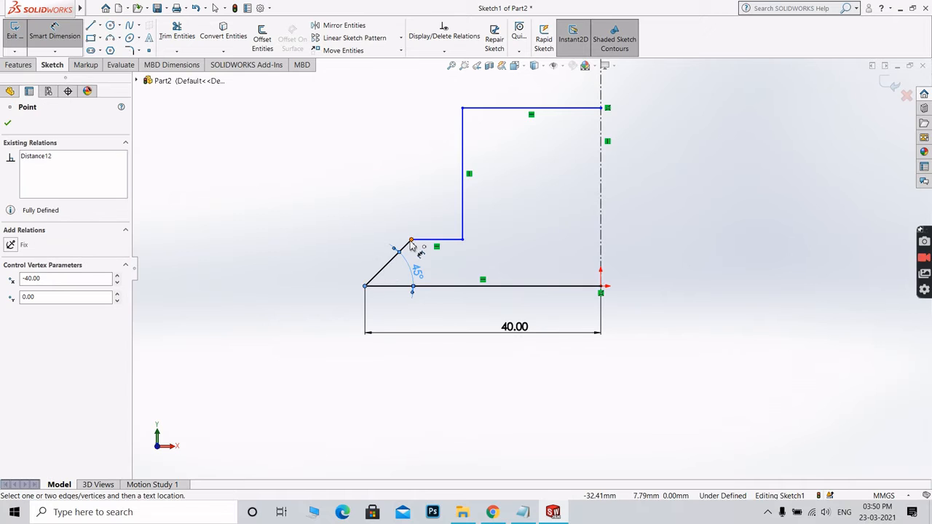
click(412, 241)
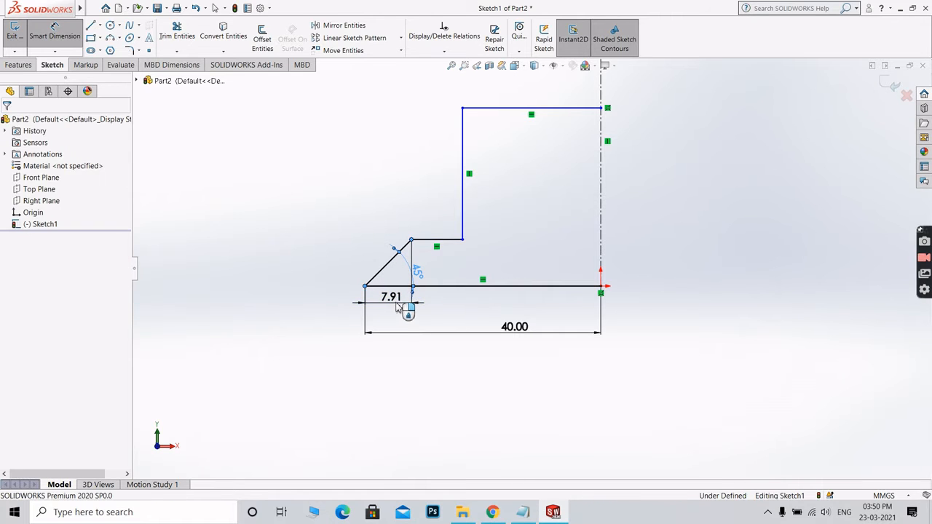
click(399, 307)
text(10)
key(Return)
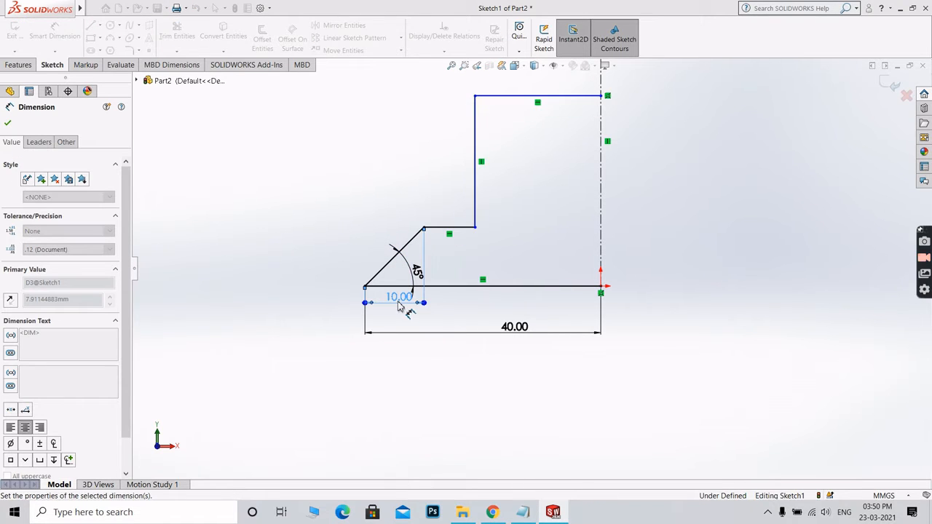
Check the upper block's width in the PDF drawing and dimension the profile's top line to 20 mm
key(alt+Tab)
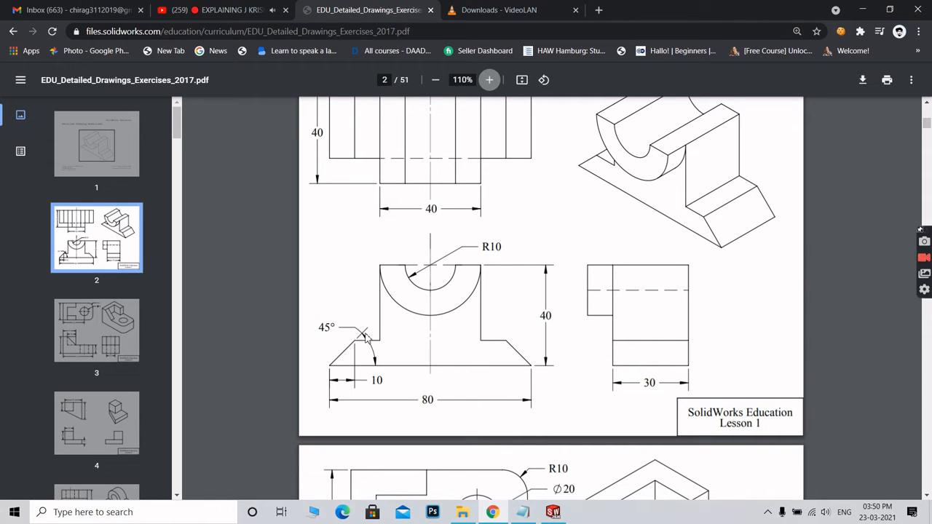
key(alt+Tab)
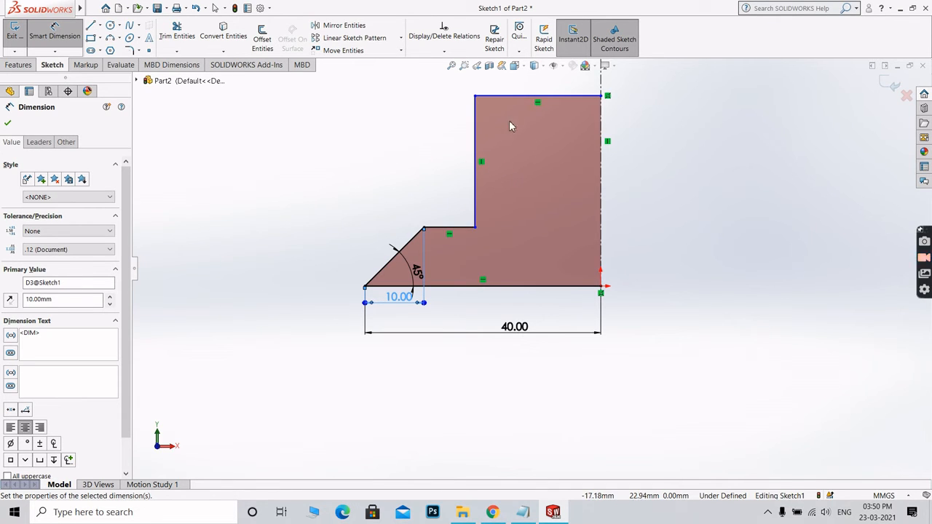
click(244, 104)
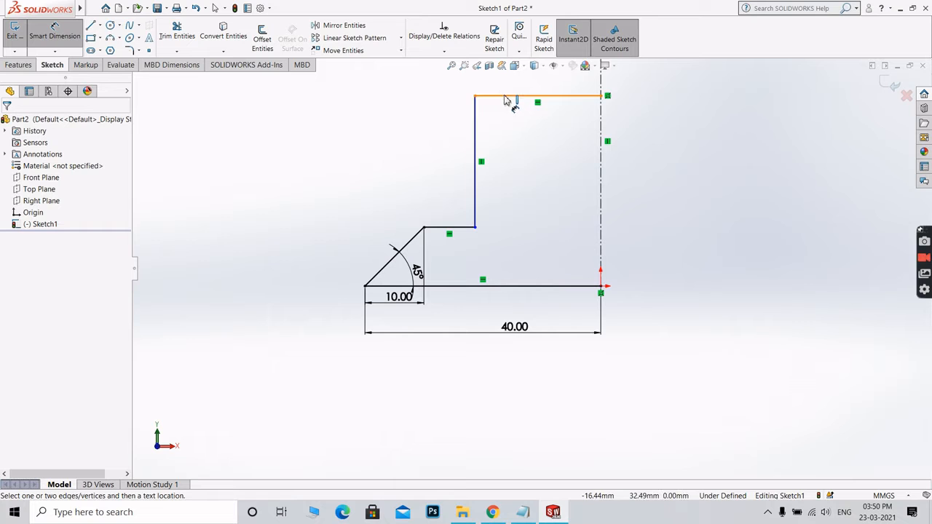
click(510, 94)
click(511, 79)
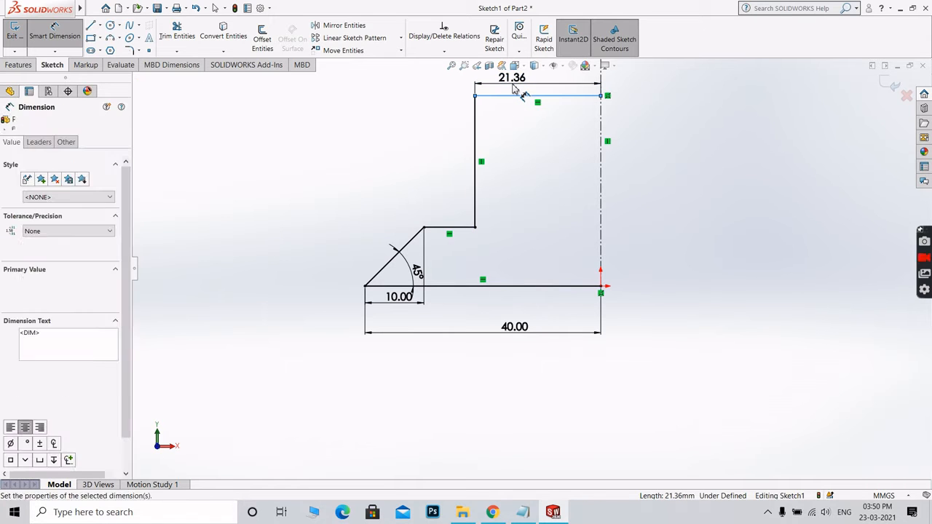
text(20)
key(Return)
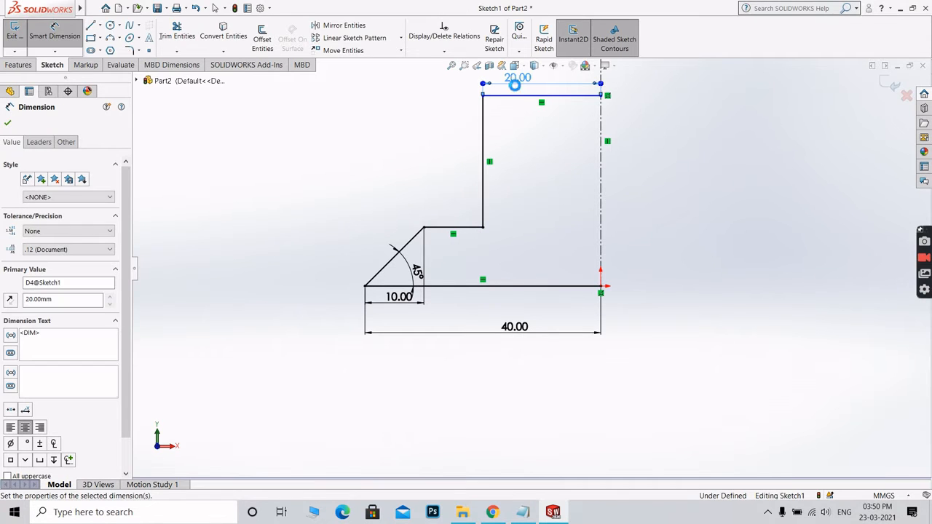
Check the overall height in the PDF drawing and dimension the distance between the profile's top and base lines to 40 mm
key(alt+Tab)
scroll(529, 299, up, 2)
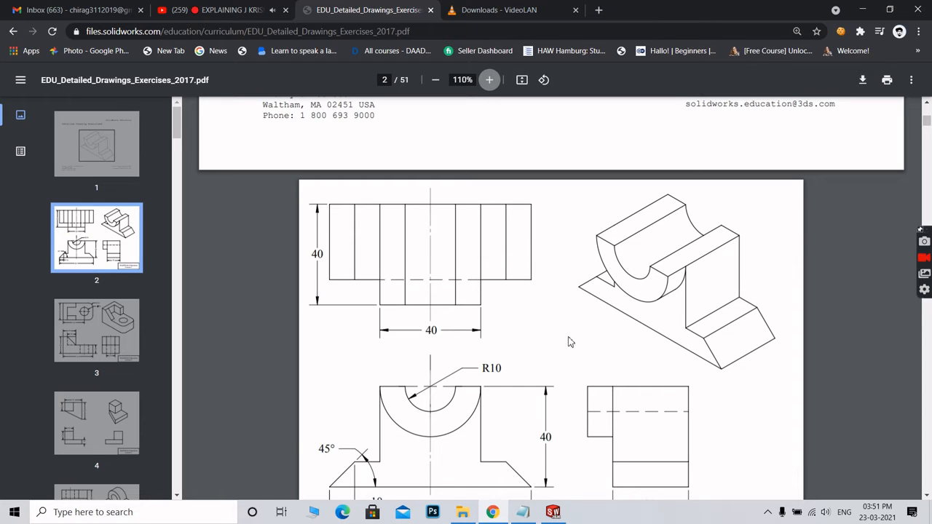
scroll(570, 342, down, 2)
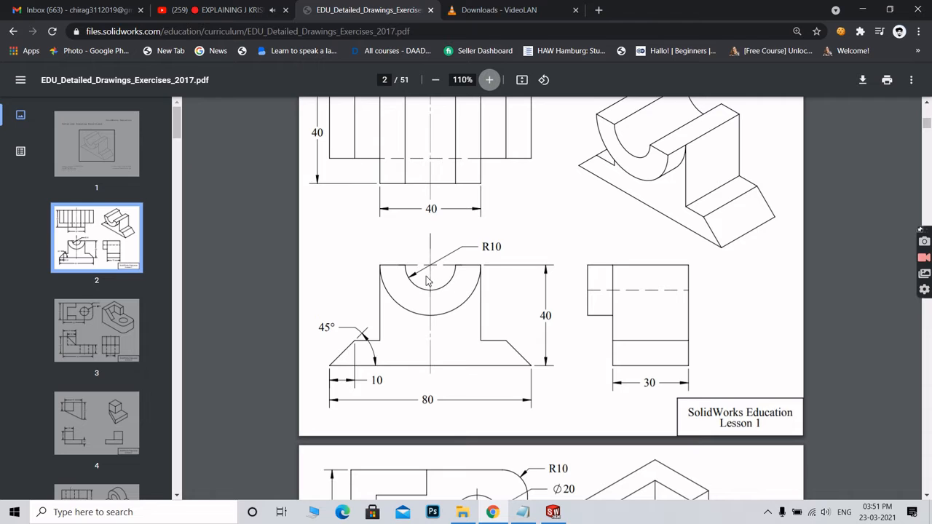
scroll(388, 252, up, 1)
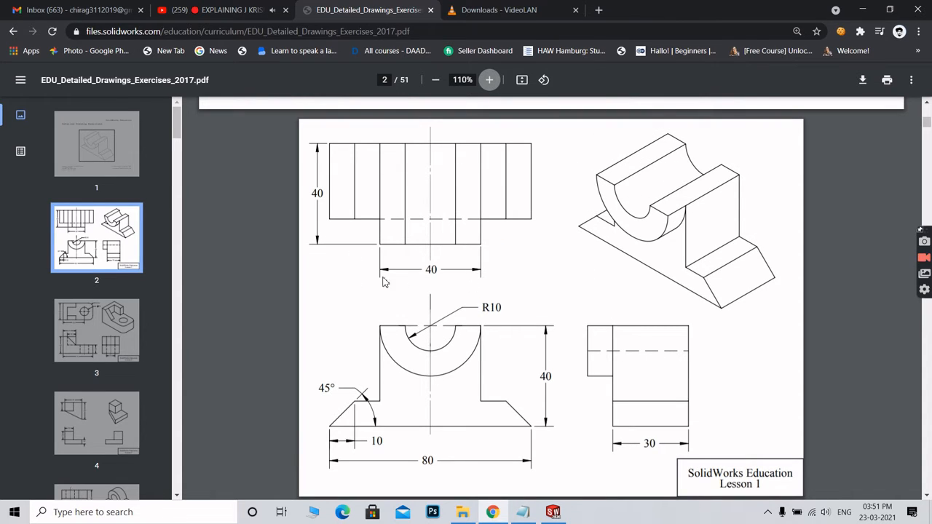
key(alt+Tab)
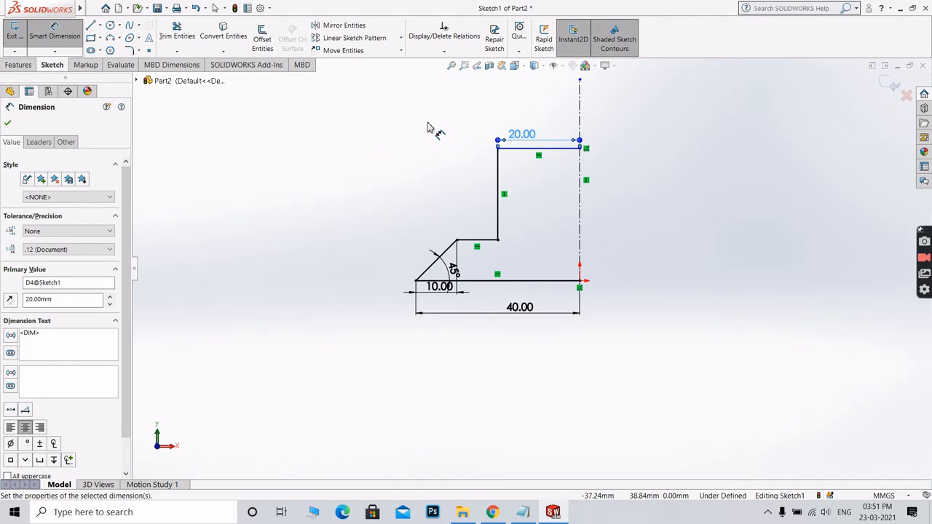
key(alt+Tab)
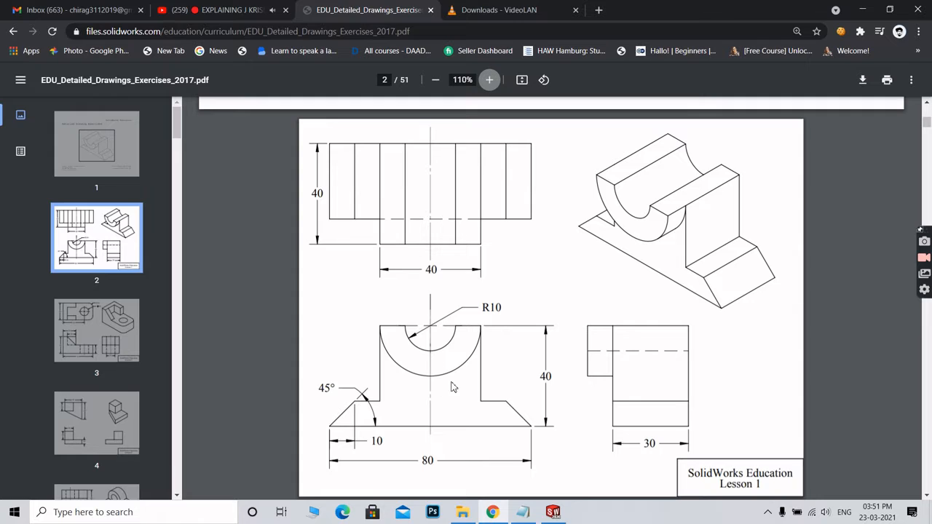
key(alt+Tab)
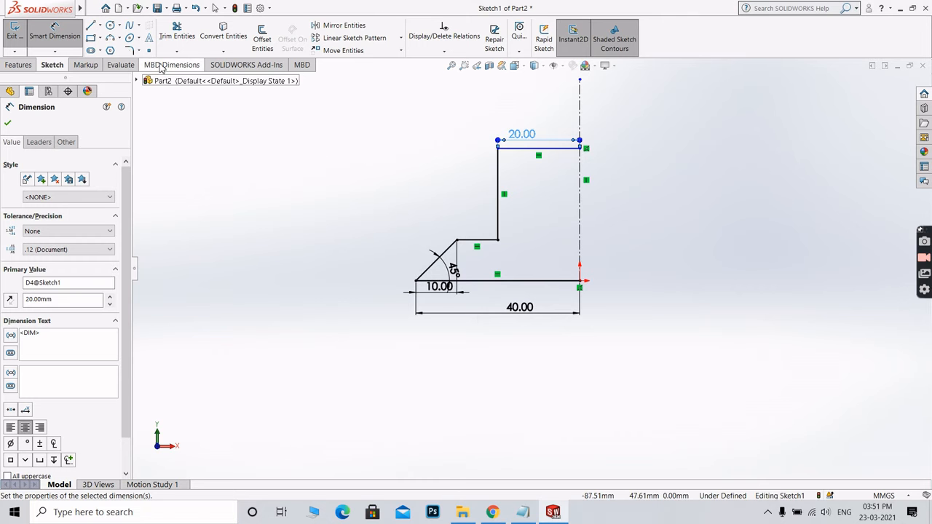
click(519, 148)
click(536, 281)
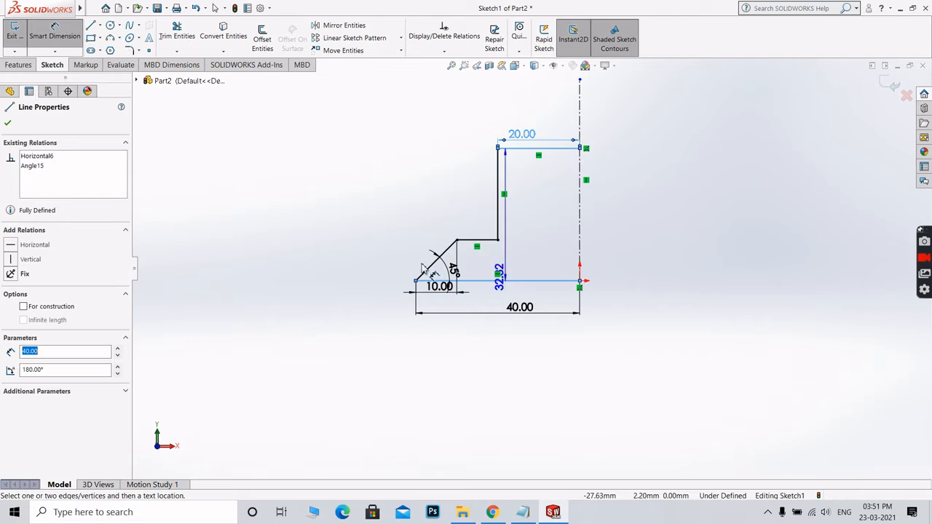
click(356, 252)
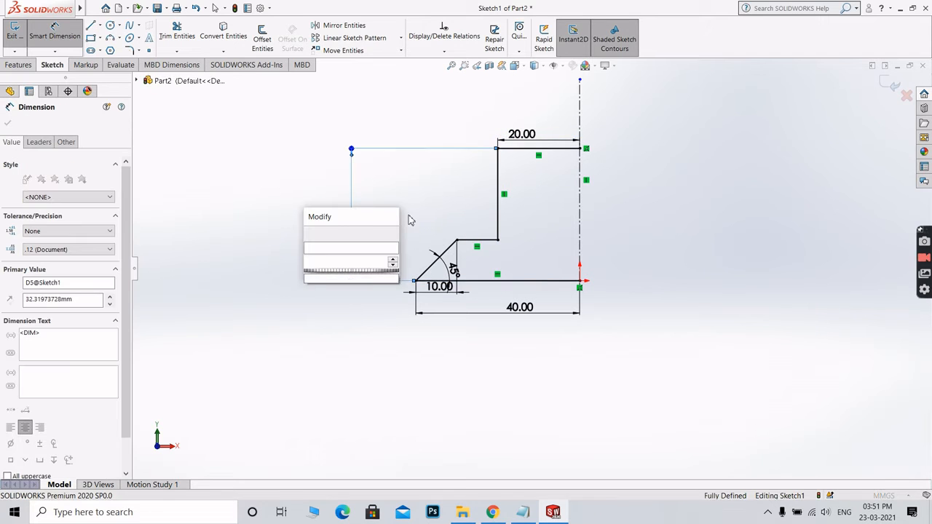
text(40)
key(Return)
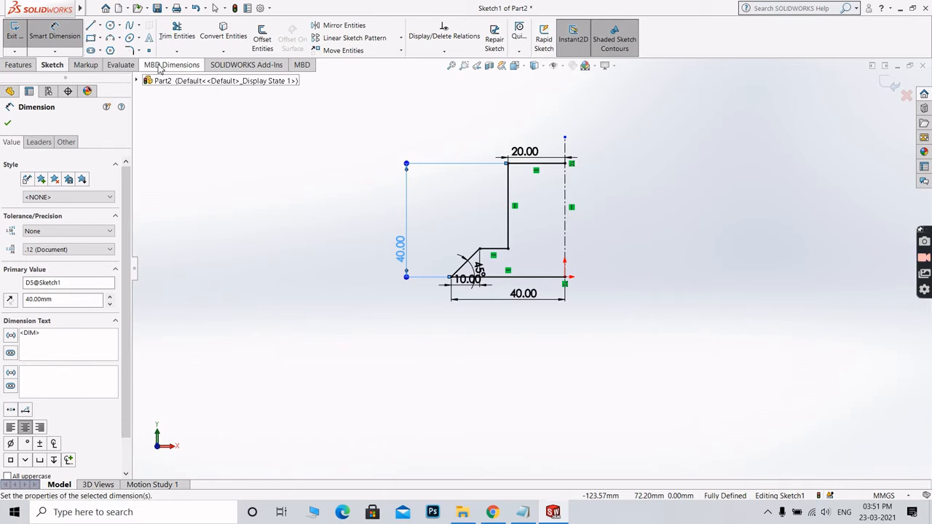
click(8, 124)
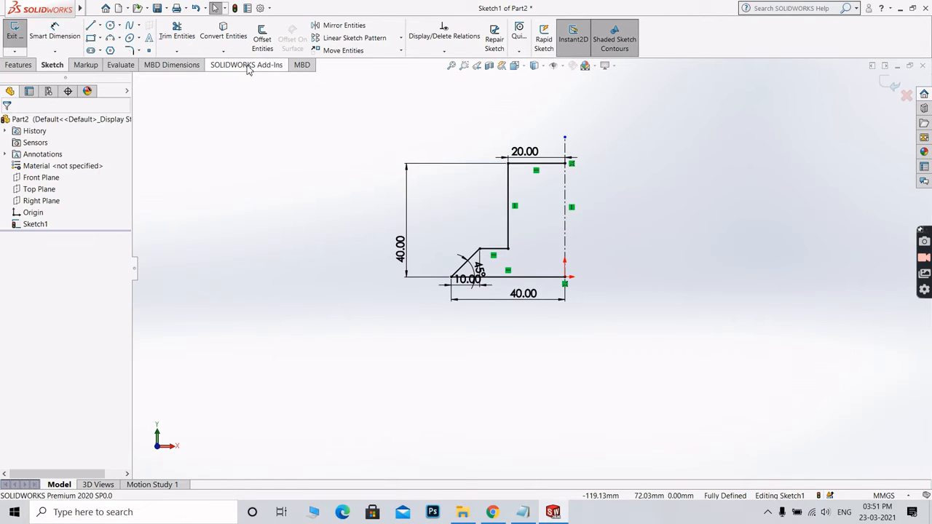
Mirror the five lines of the half profile about the vertical centerline, keeping the originals
click(343, 26)
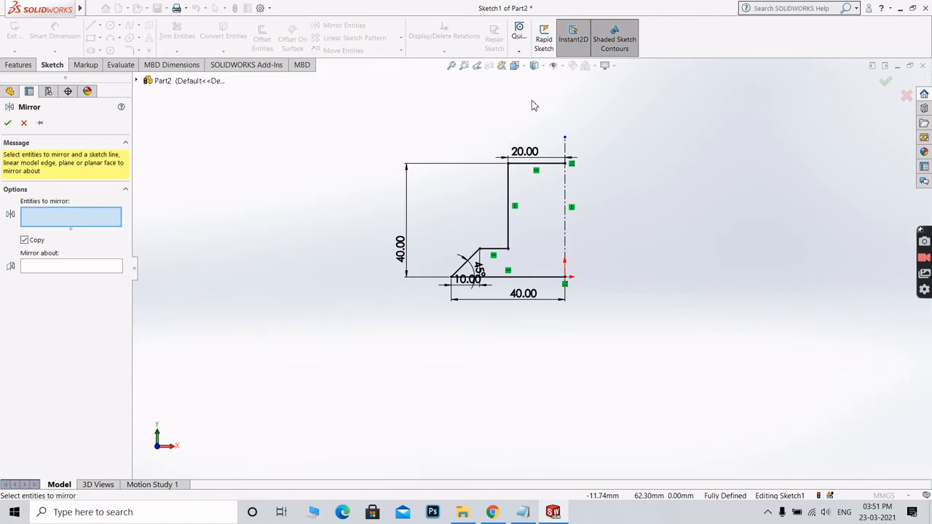
mouse_move(534, 102)
mouse_down()
mouse_move(551, 222)
mouse_move(550, 335)
mouse_move(432, 325)
mouse_up()
click(42, 303)
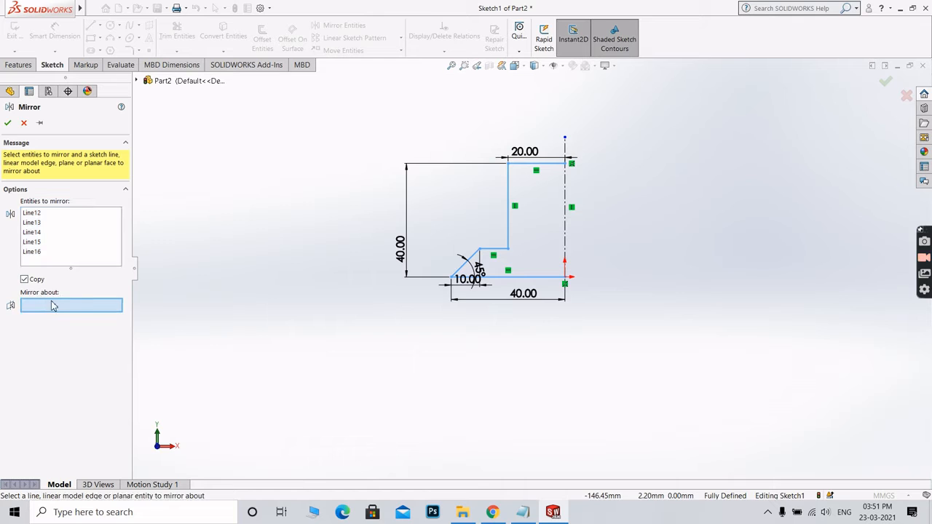
click(564, 185)
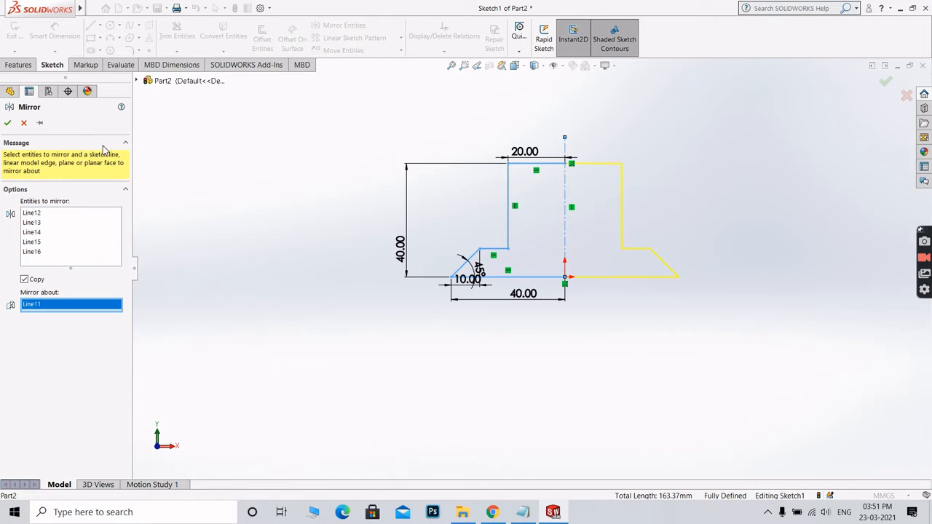
click(8, 123)
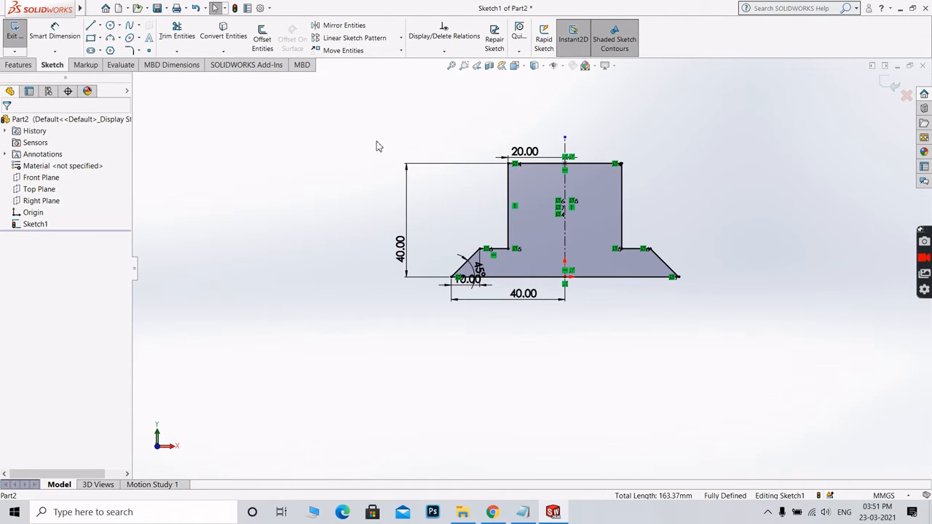
Check the bracket's depth in the PDF drawing and extrude the full profile as a blind boss 30 mm deep
click(22, 65)
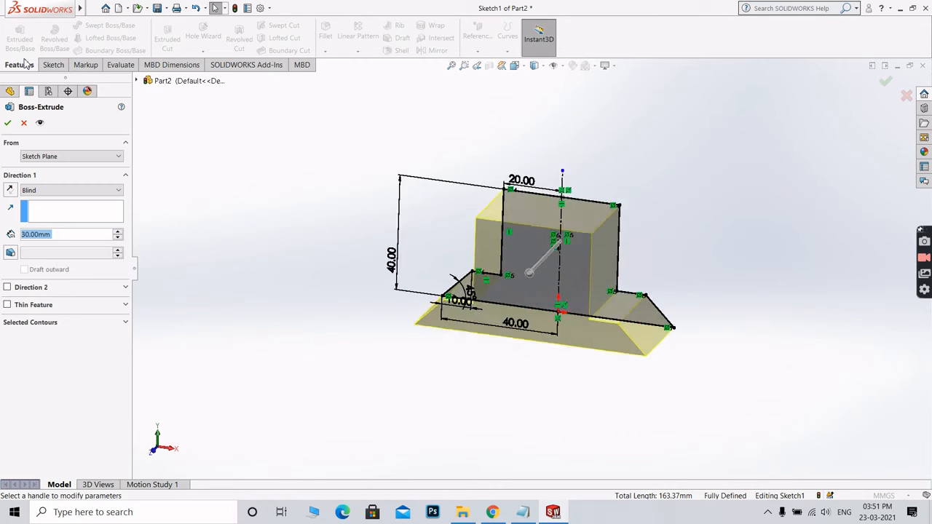
key(alt+Tab)
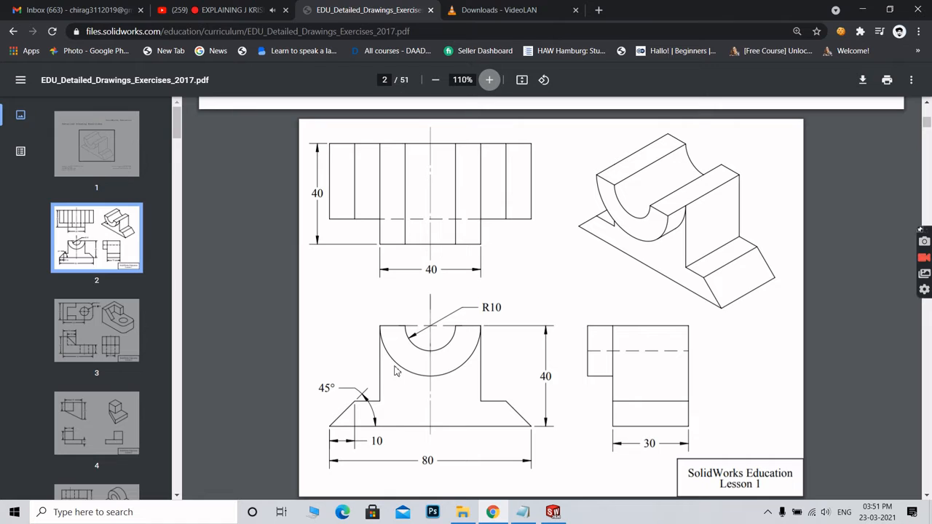
key(alt+Tab)
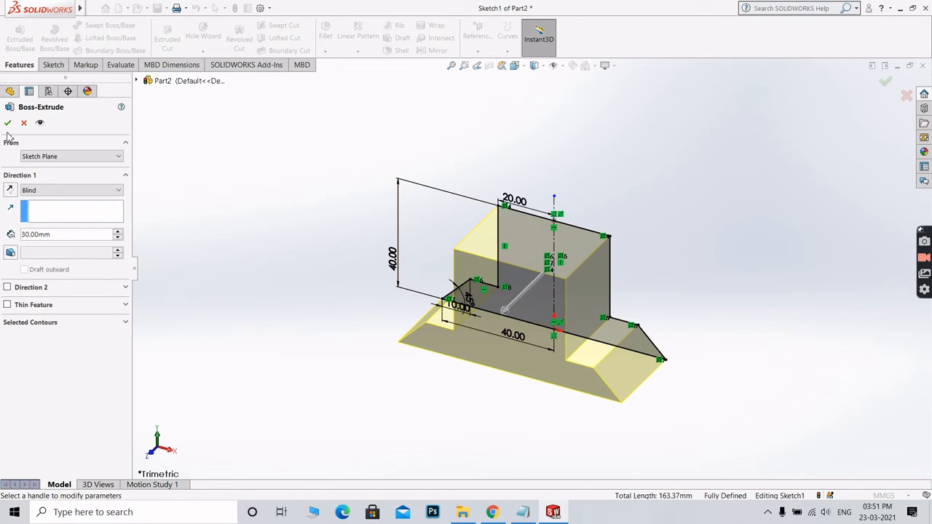
click(303, 212)
Start a sketch on the bracket's front face and draw a downward three-point semicircle of 20 mm radius between the block's two upper corners
middle_drag(327, 240, 352, 206)
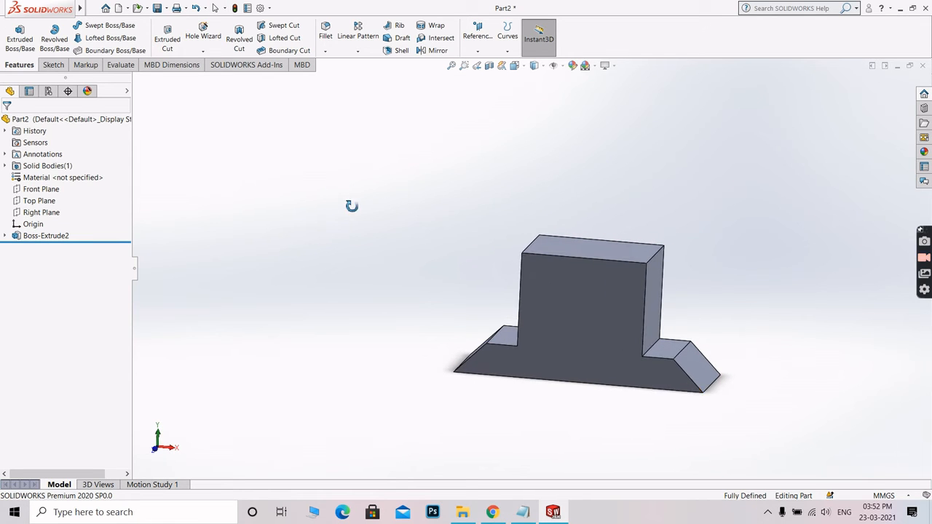
right_click(598, 273)
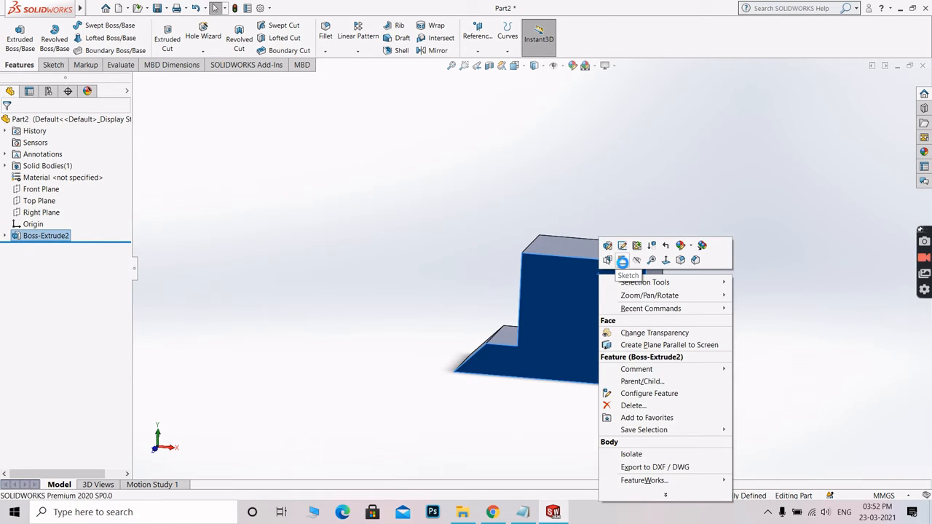
click(621, 261)
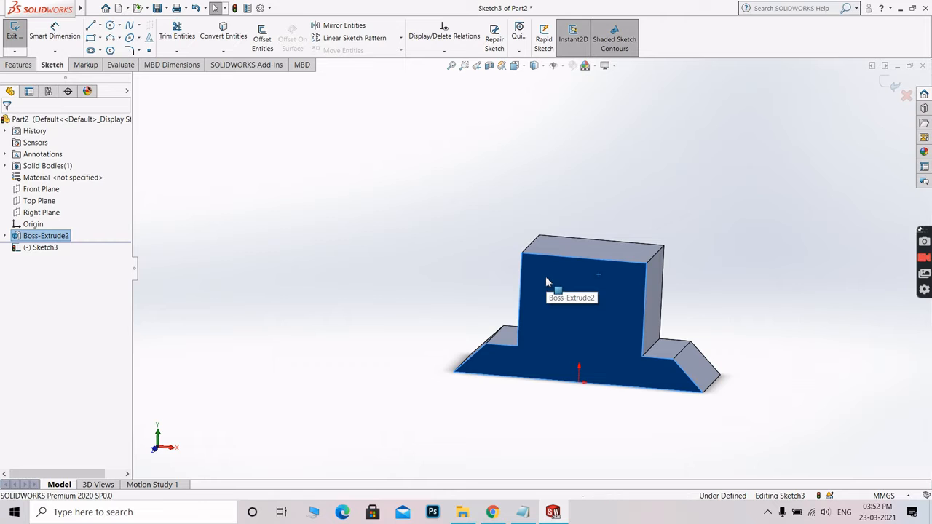
key(ctrl+8)
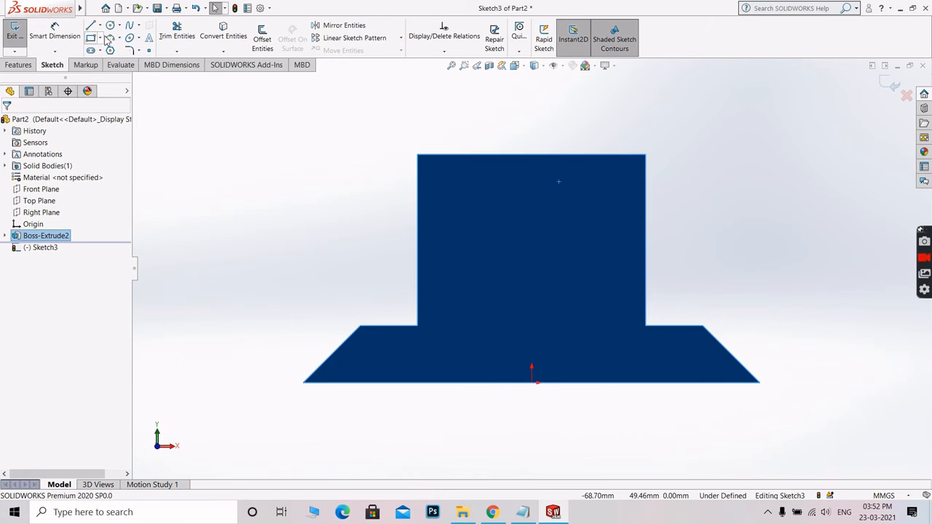
click(110, 38)
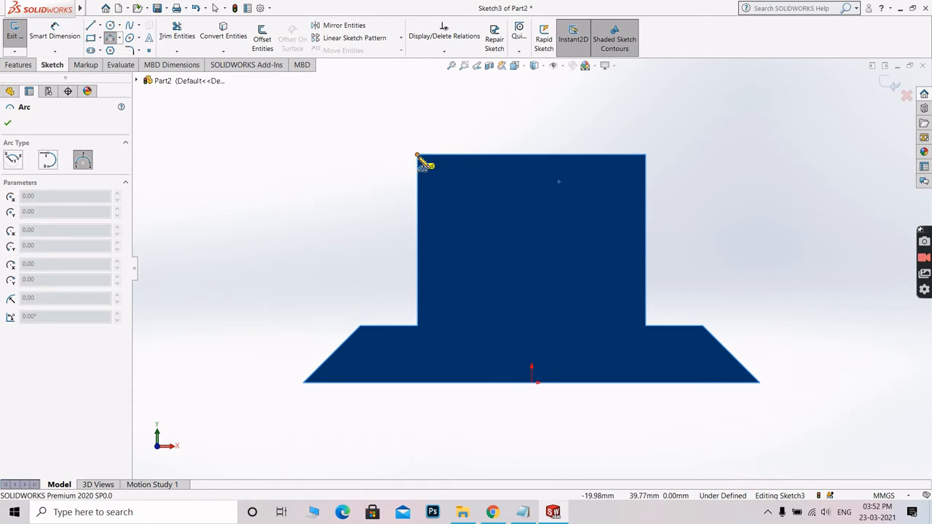
click(417, 155)
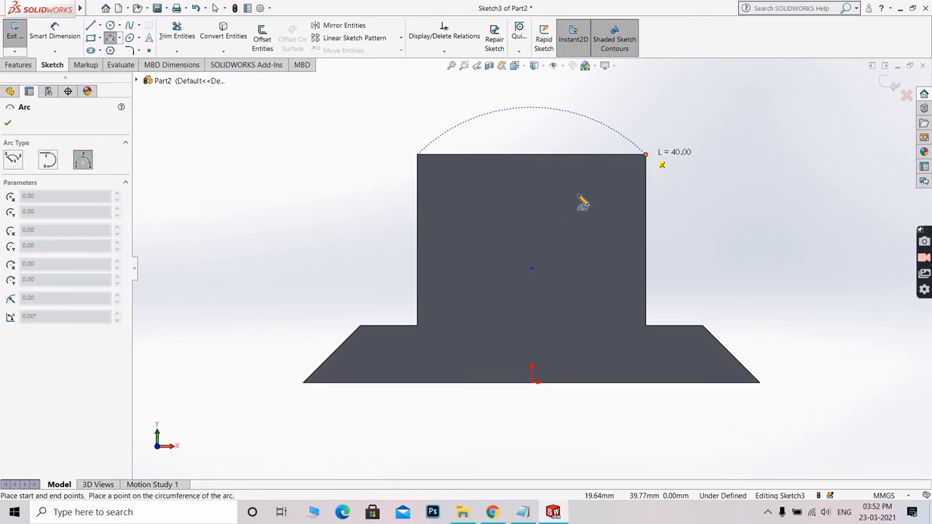
click(565, 269)
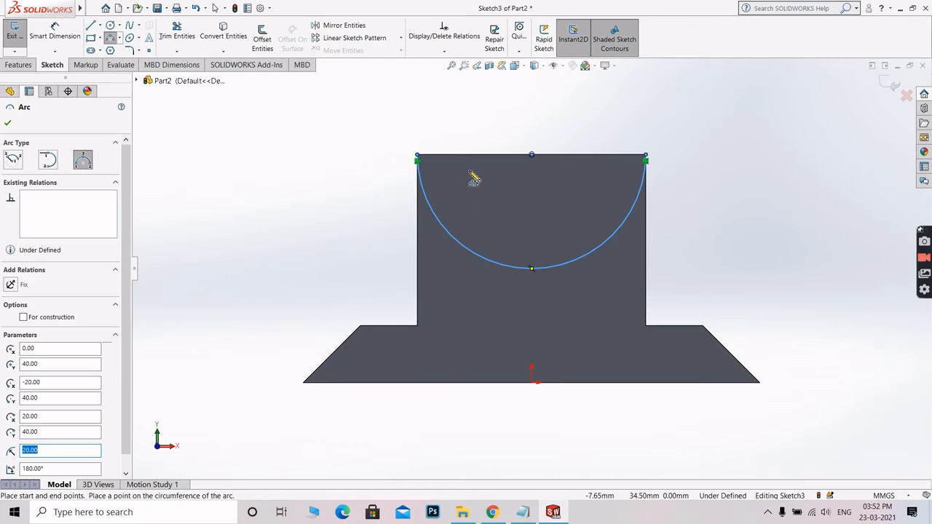
Draw a smaller three-point semicircle of about 12 mm radius inside the first arc, with its endpoints on the block's top edge
click(463, 156)
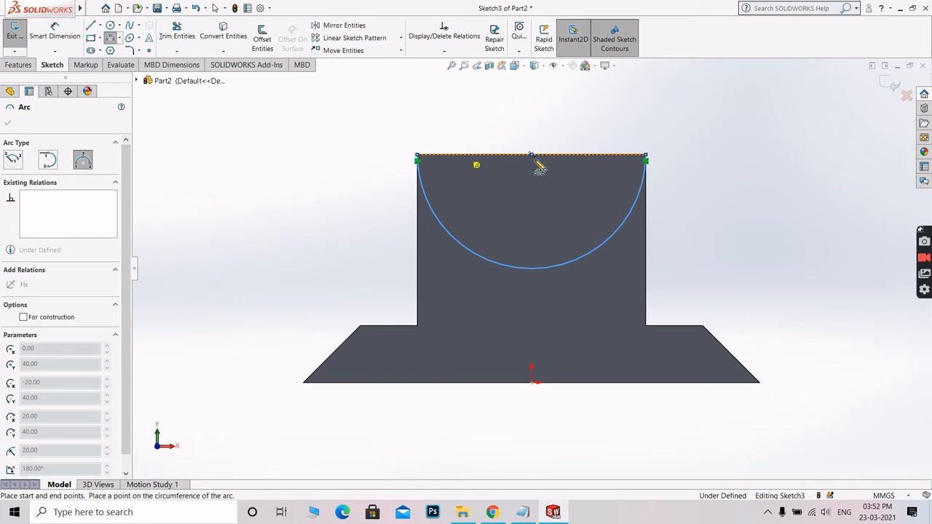
click(601, 156)
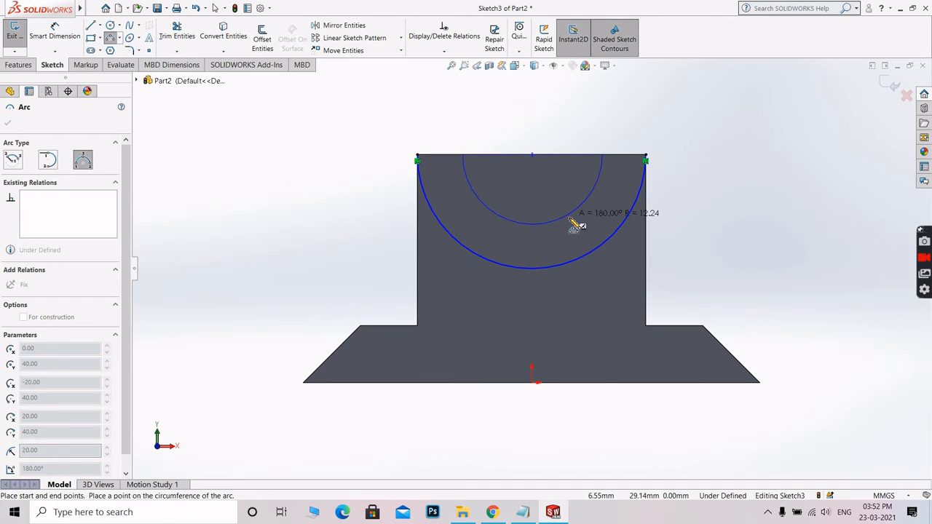
click(573, 224)
scroll(551, 204, down, 5)
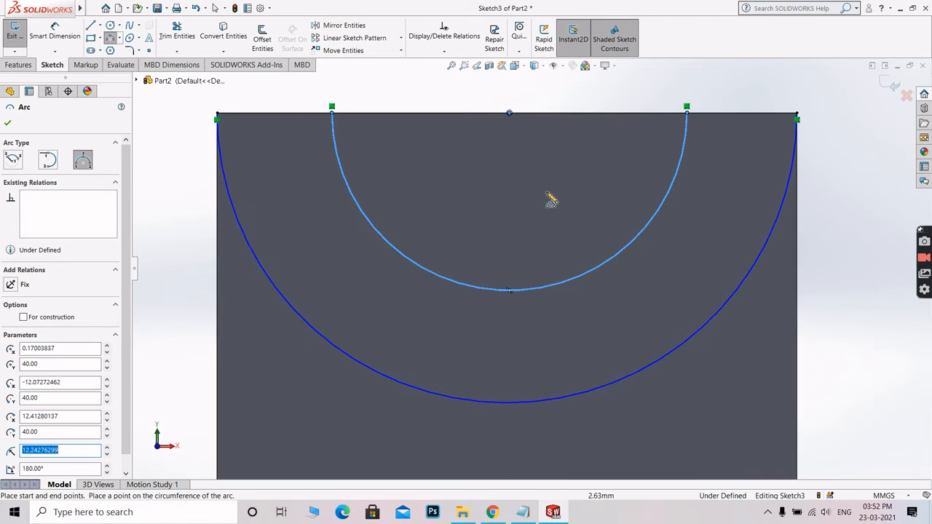
key(Escape)
Apply a Vertical relation between the center points of the two arcs and the origin
click(508, 114)
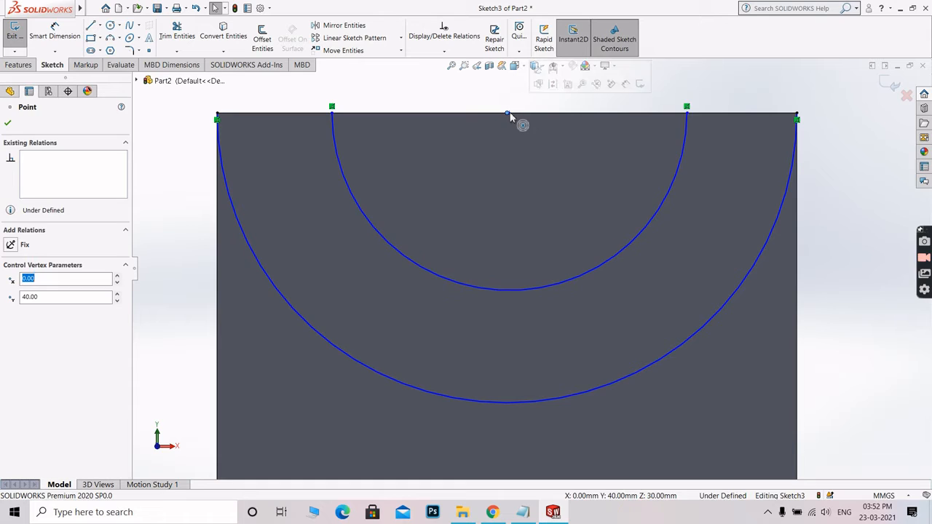
key(Escape)
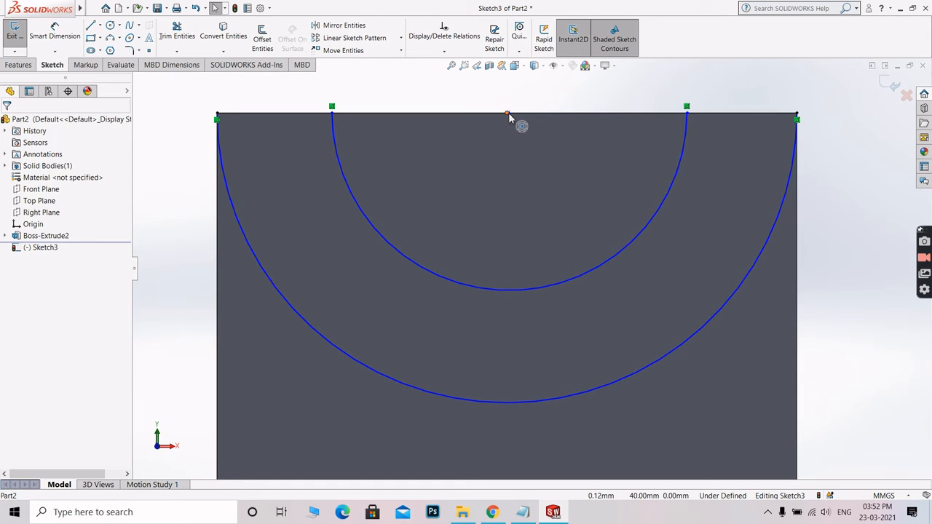
click(509, 113)
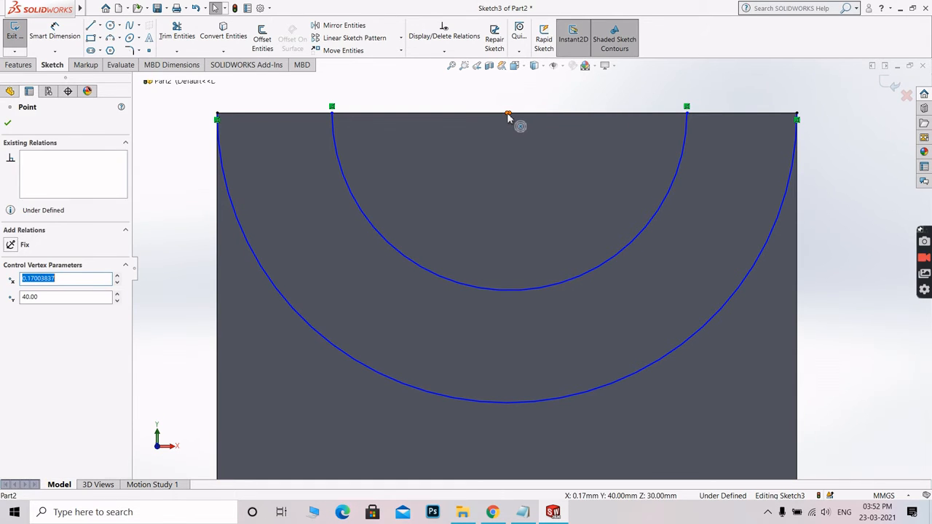
ctrl+click(507, 113)
scroll(527, 255, up, 3)
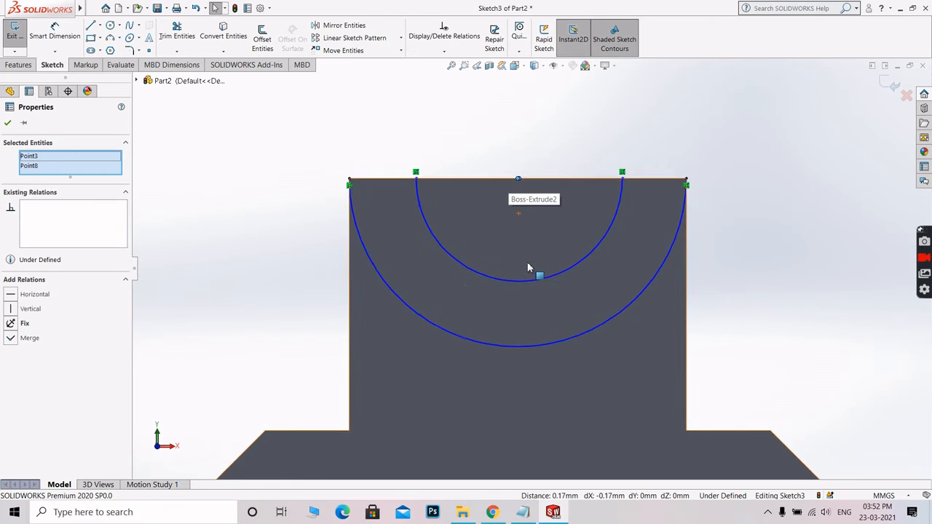
scroll(539, 407, up, 2)
ctrl+click(522, 441)
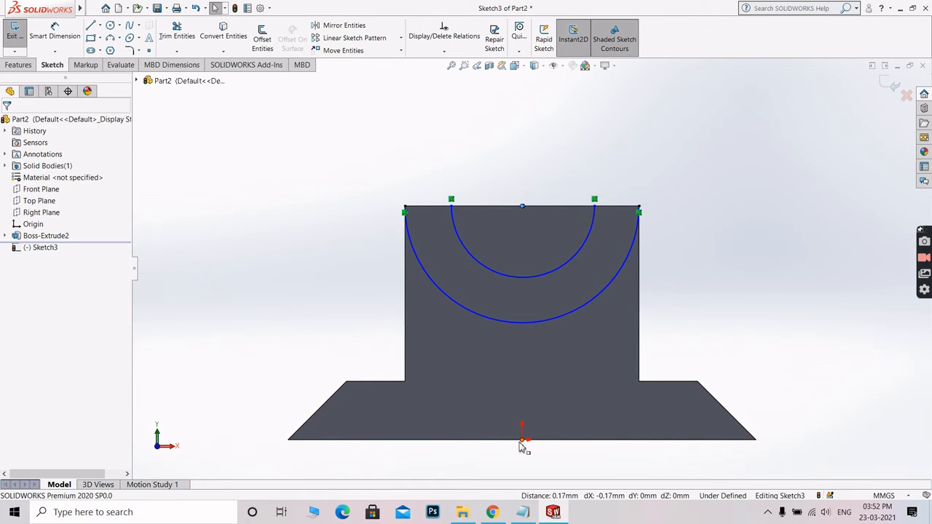
click(23, 321)
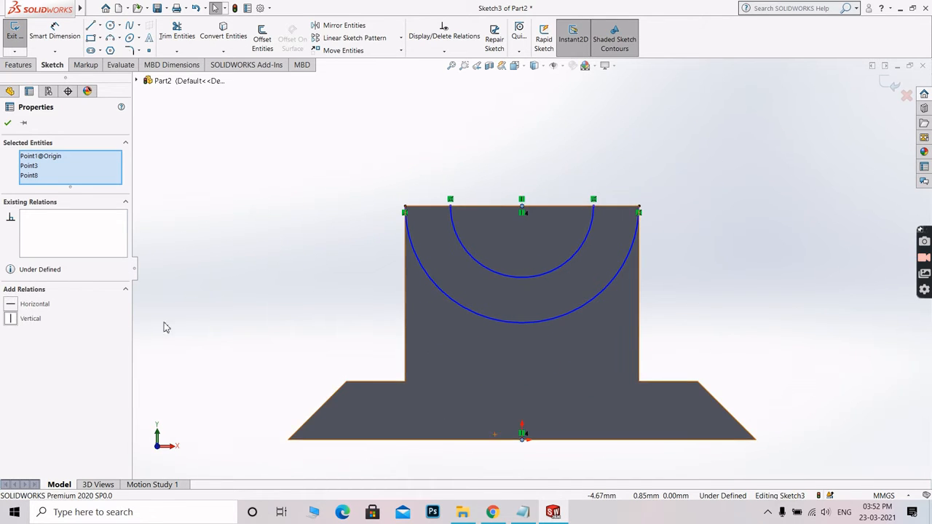
Dimension the outer arc with a radius of 20 mm, placing the dimension outside the block
click(65, 31)
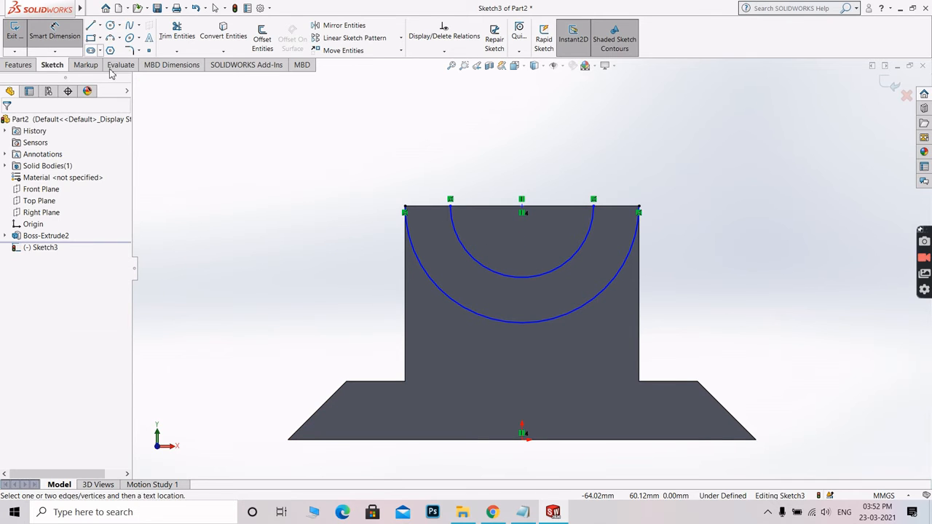
click(436, 292)
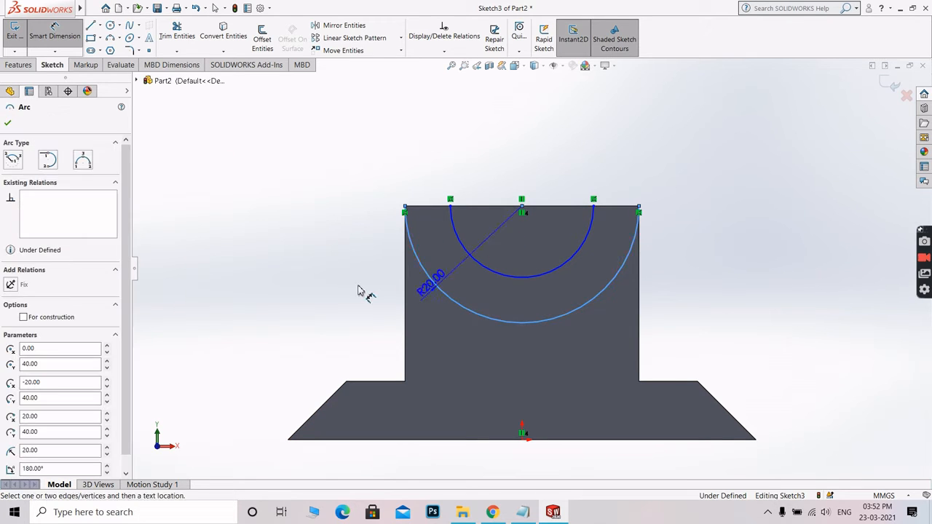
click(357, 289)
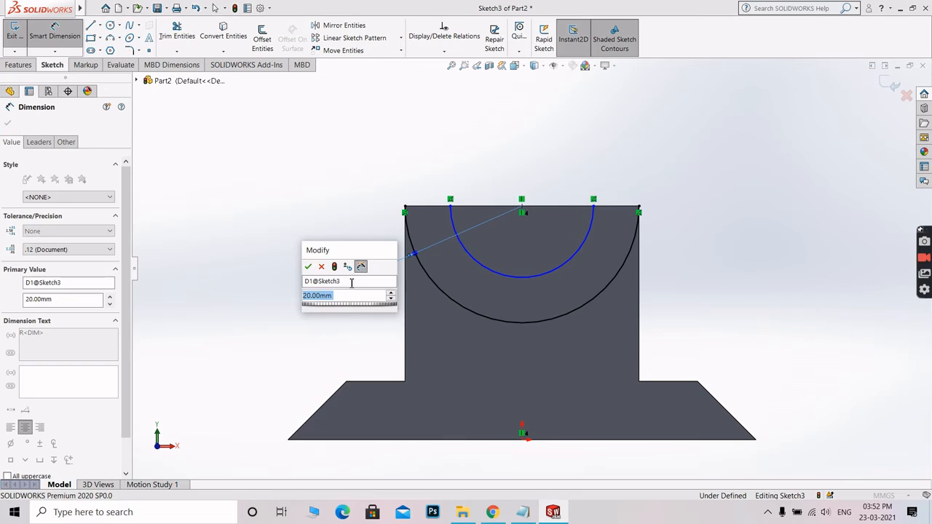
text(20)
key(Return)
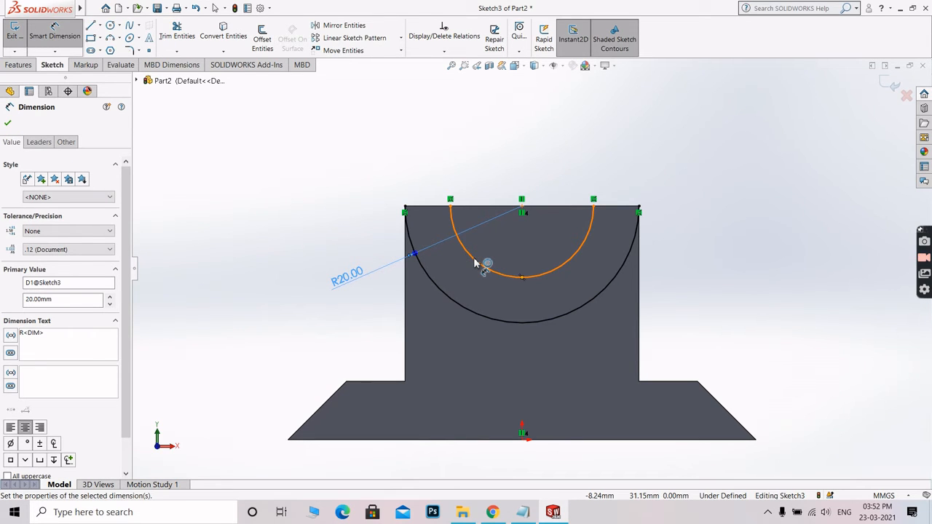
Check the inner arc's radius in the PDF drawing and dimension the inner arc with a radius of 10 mm
key(alt+Tab)
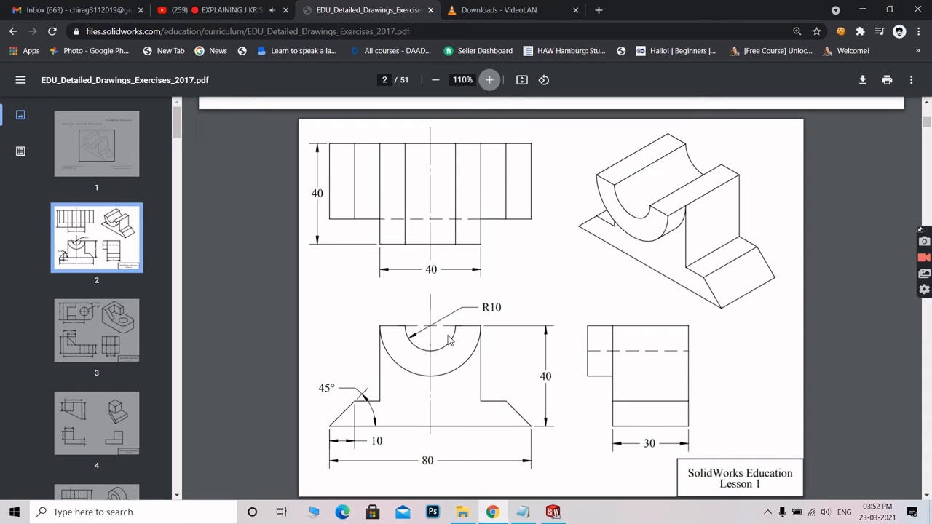
key(alt+Tab)
click(486, 271)
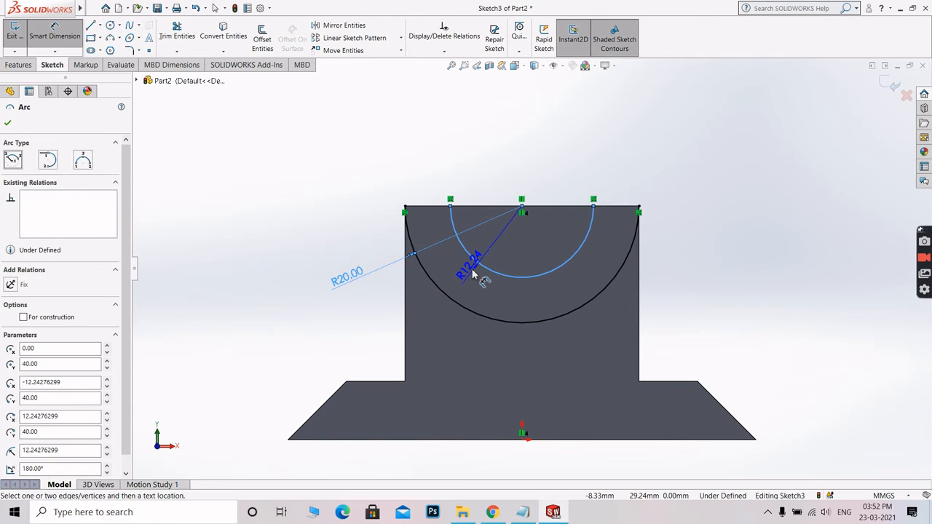
click(472, 274)
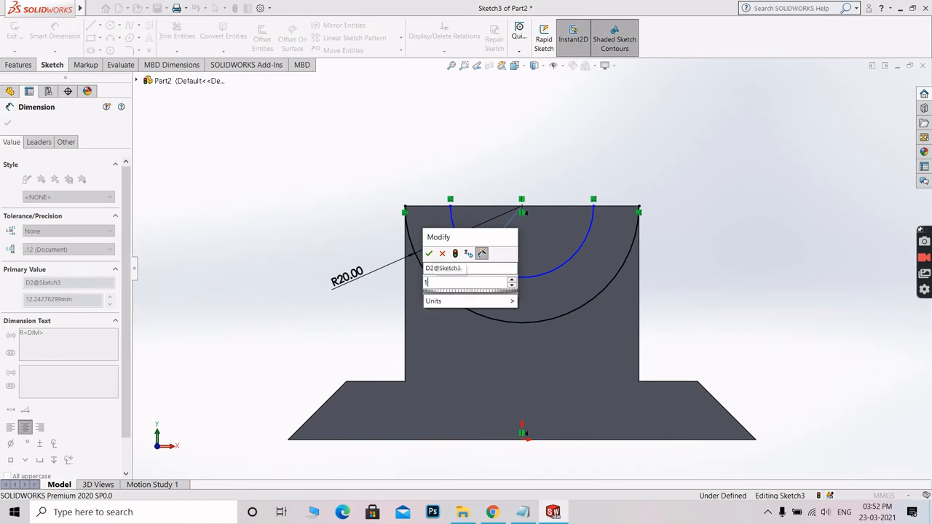
text(10)
key(Return)
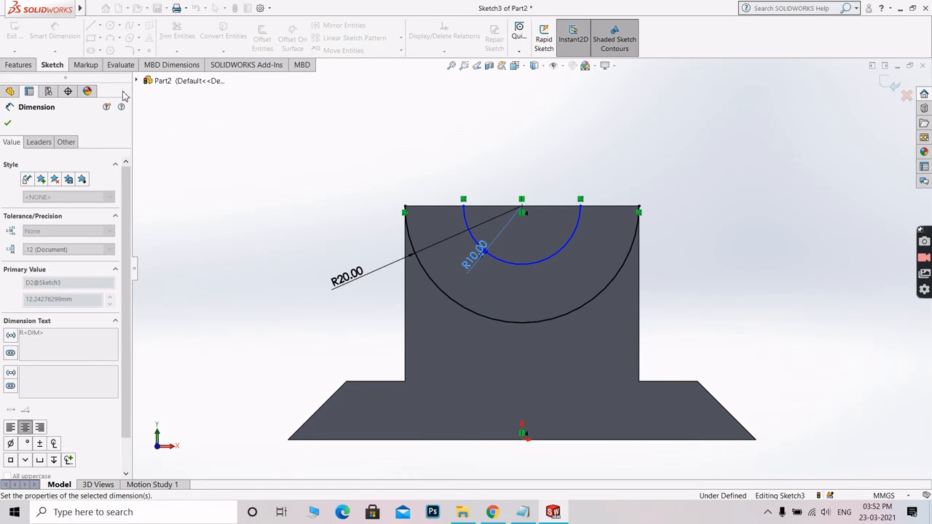
click(8, 123)
Draw two horizontal lines along the block's top edge joining the inner arc's endpoints to the outer arc's endpoints, closing the cradle profile
click(90, 25)
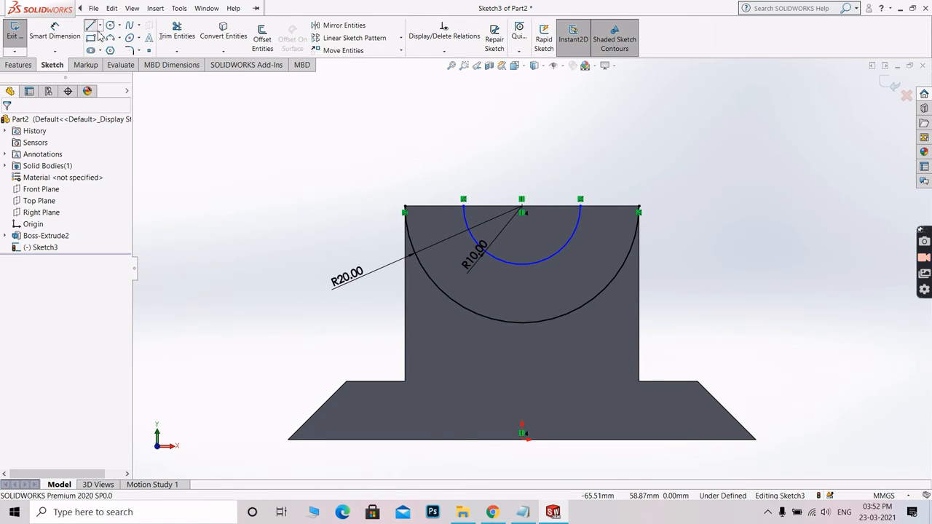
click(405, 210)
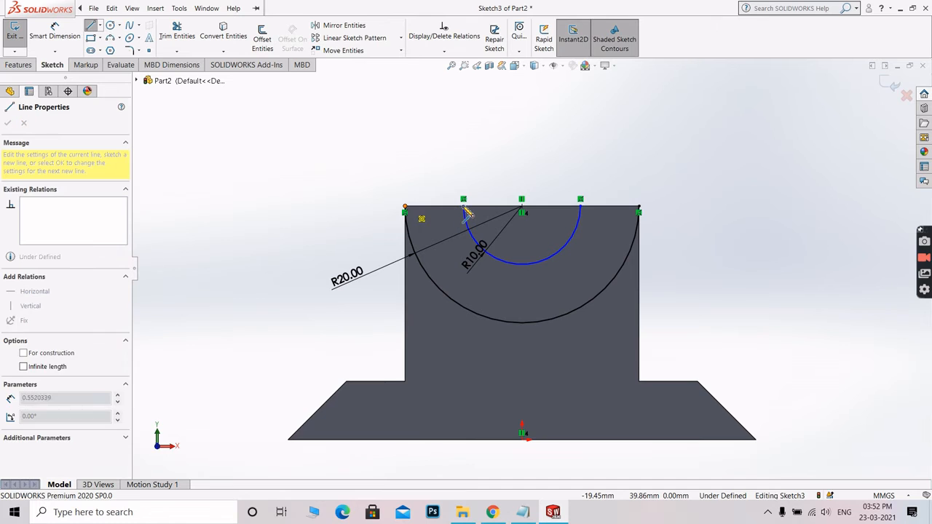
click(464, 207)
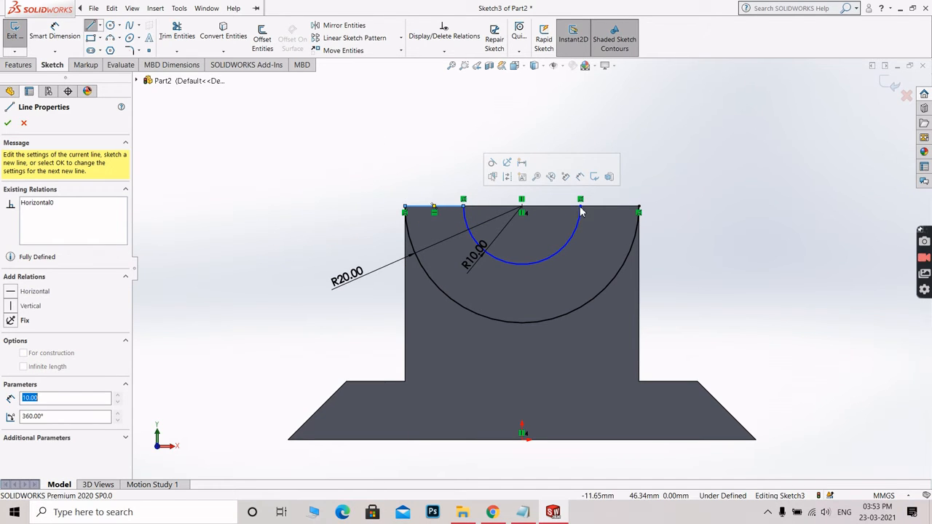
click(93, 28)
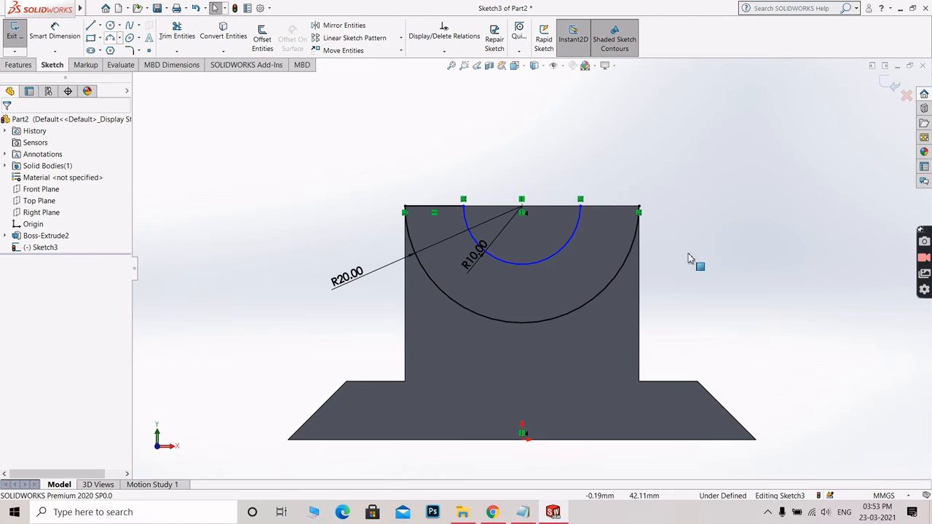
click(91, 26)
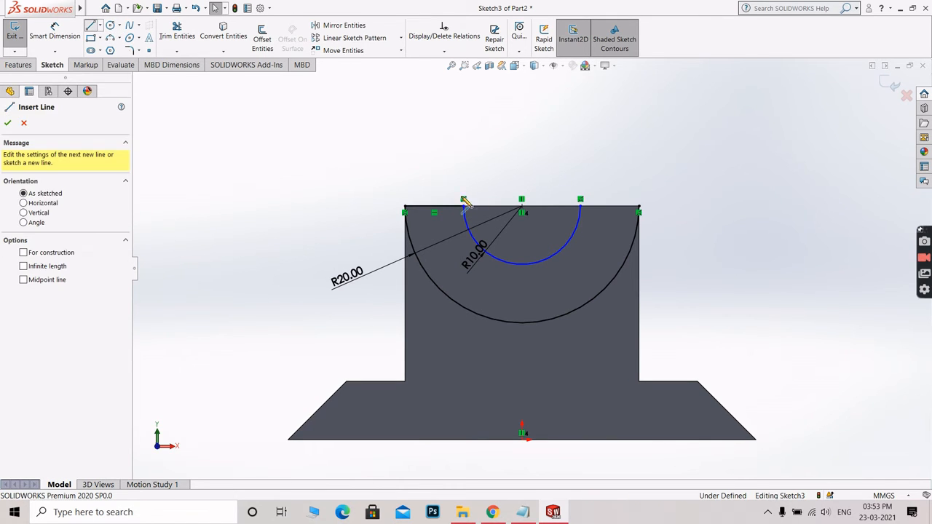
click(580, 207)
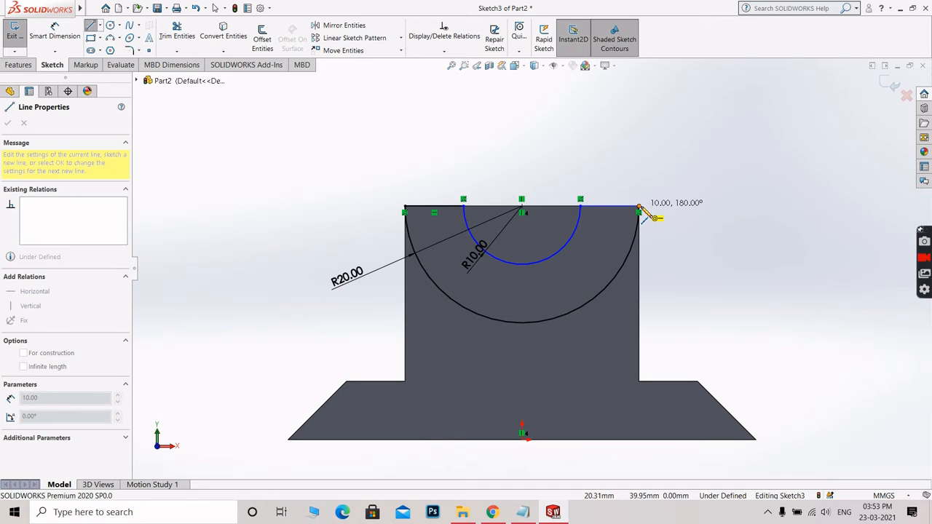
click(638, 207)
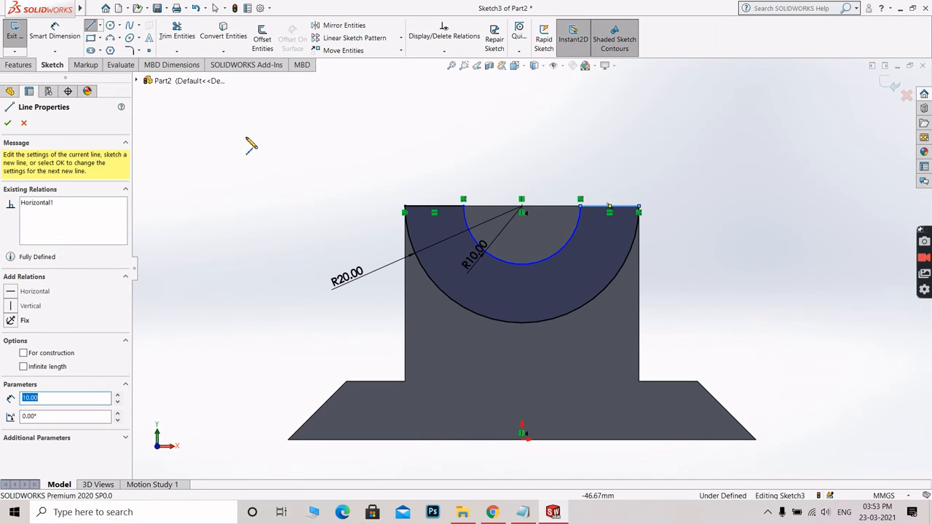
key(Escape)
key(Escape)
Fully define the inner arc by placing its center point on the outer arc's center at the block's top edge
scroll(536, 241, down, 2)
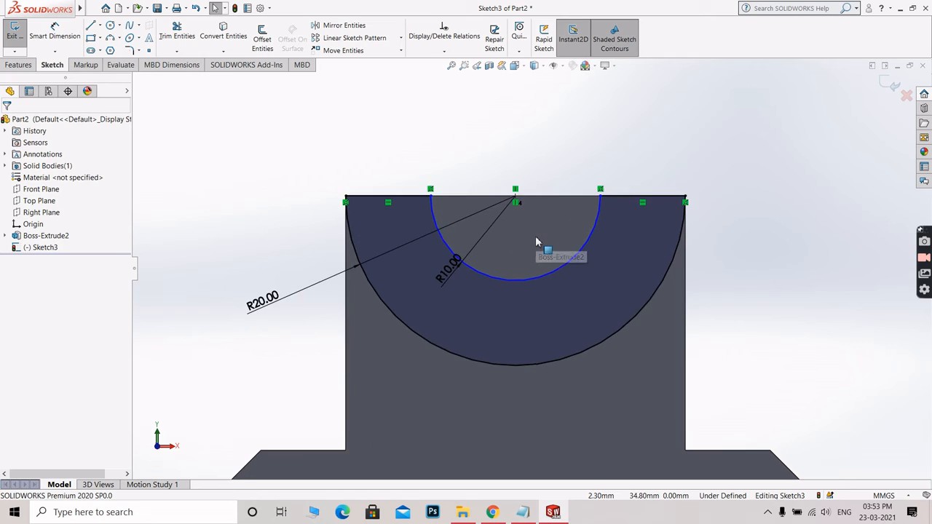
scroll(536, 241, up, 1)
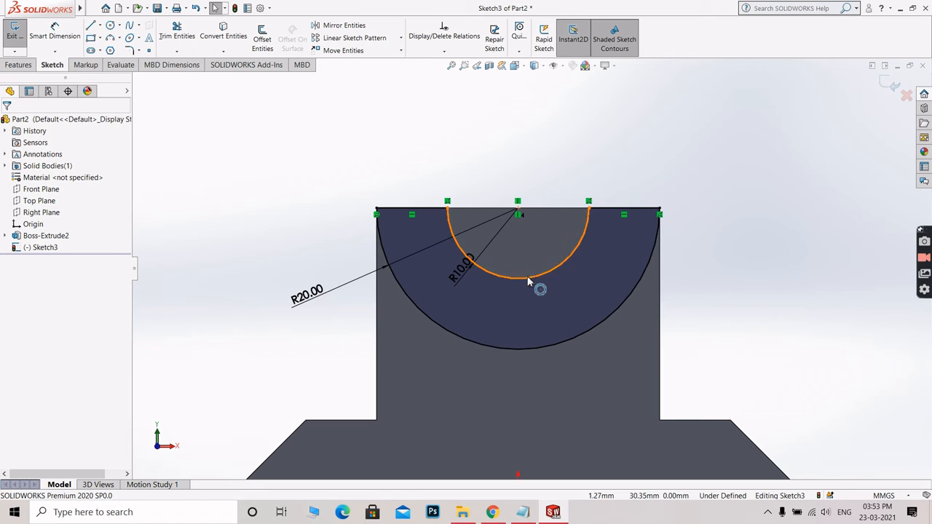
click(527, 269)
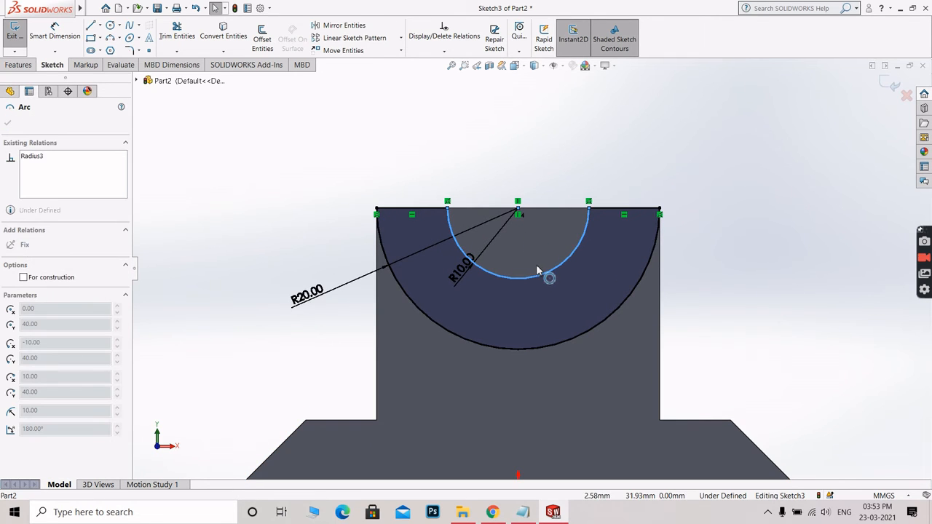
click(518, 211)
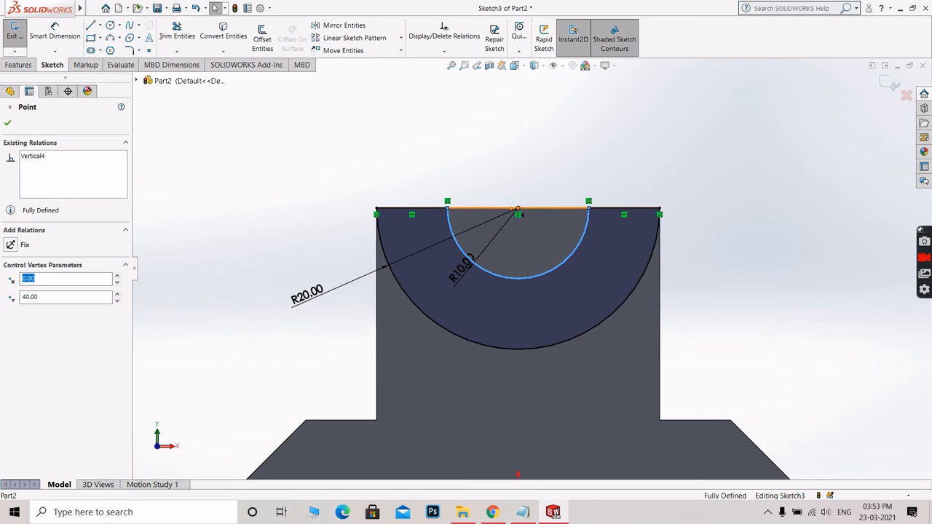
scroll(524, 233, down, 2)
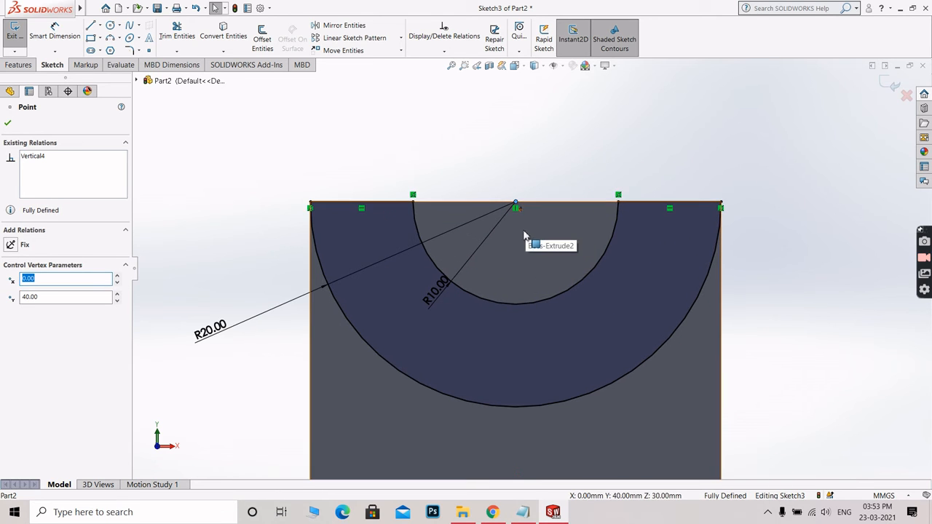
click(516, 305)
scroll(527, 218, down, 2)
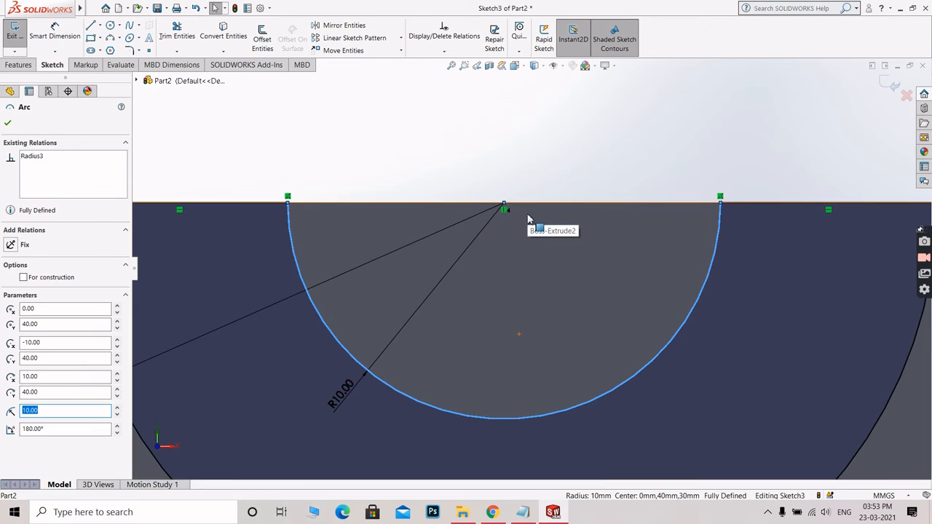
key(Escape)
scroll(414, 156, up, 2)
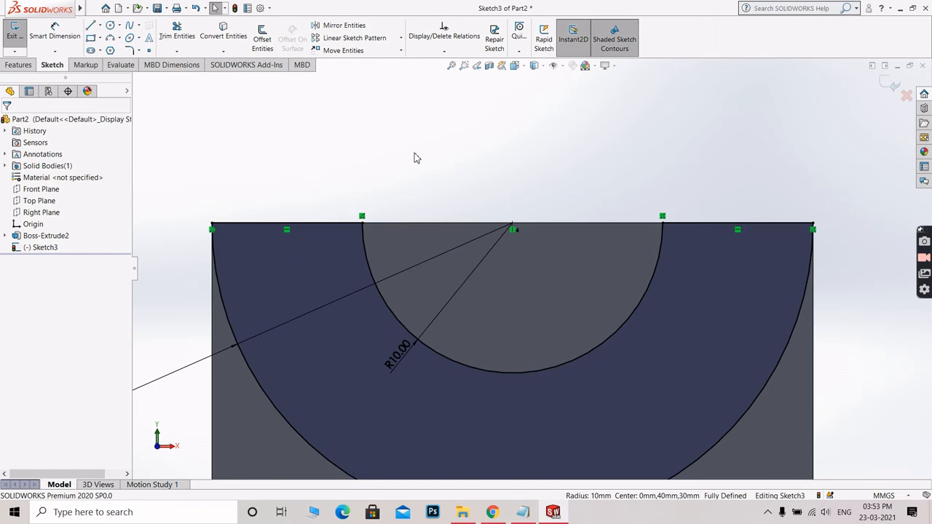
scroll(300, 180, up, 1)
Check the cradle's projection in the PDF drawing and extrude the cradle profile as a blind, merged boss 10 mm deep
middle_drag(296, 179, 313, 194)
key(alt+Tab)
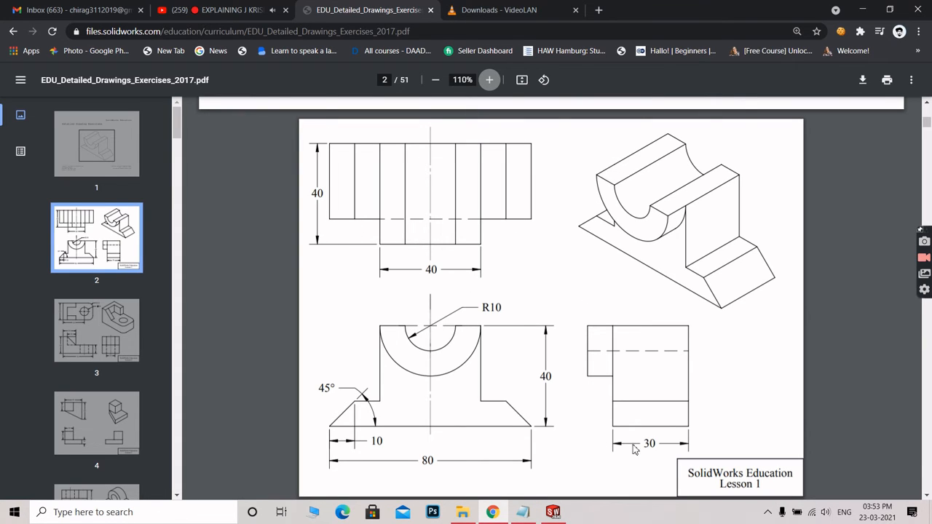
key(alt+Tab)
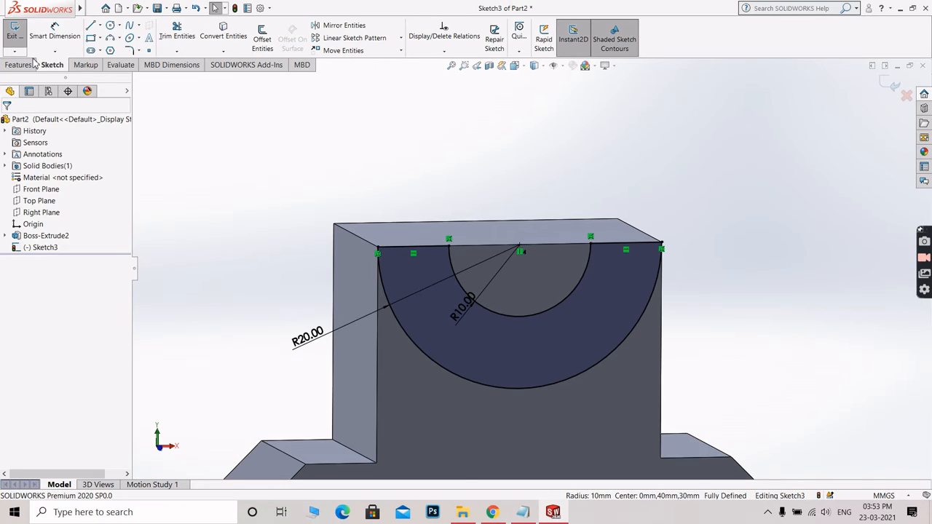
click(17, 65)
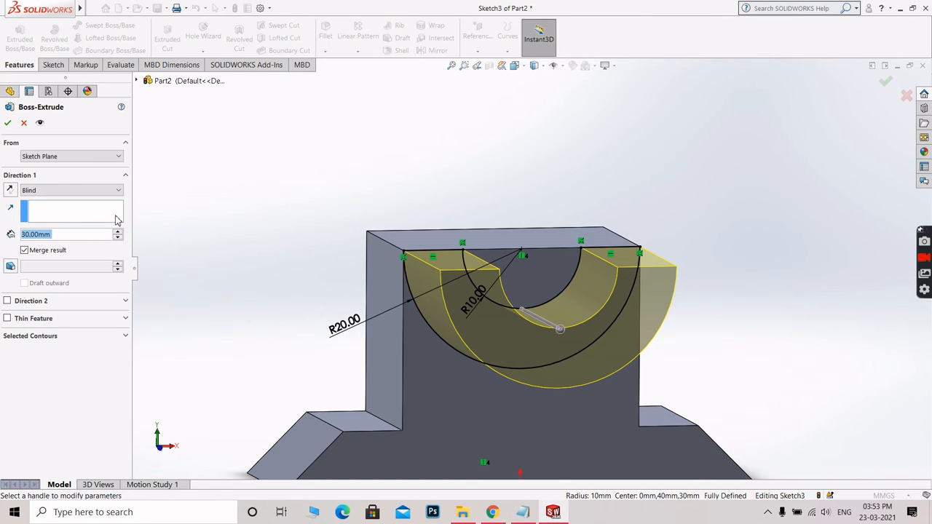
text(10)
key(Return)
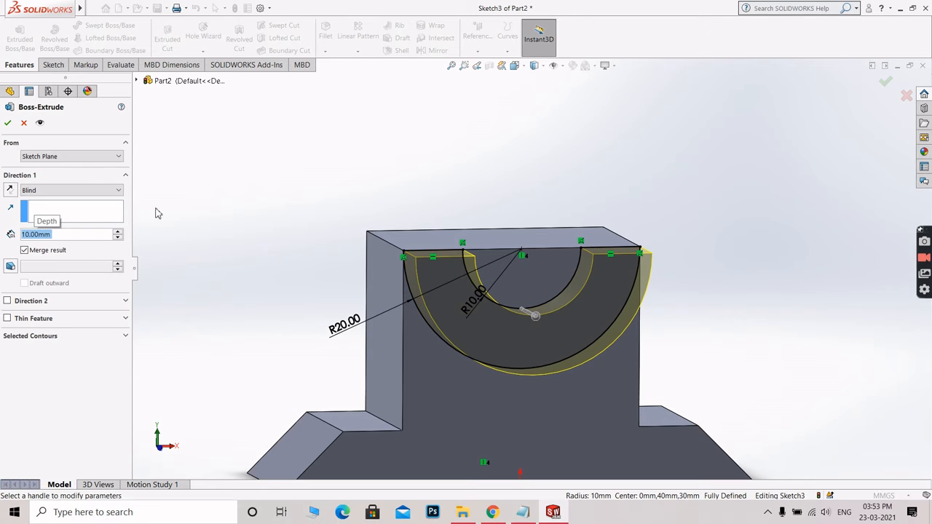
middle_drag(266, 251, 233, 231)
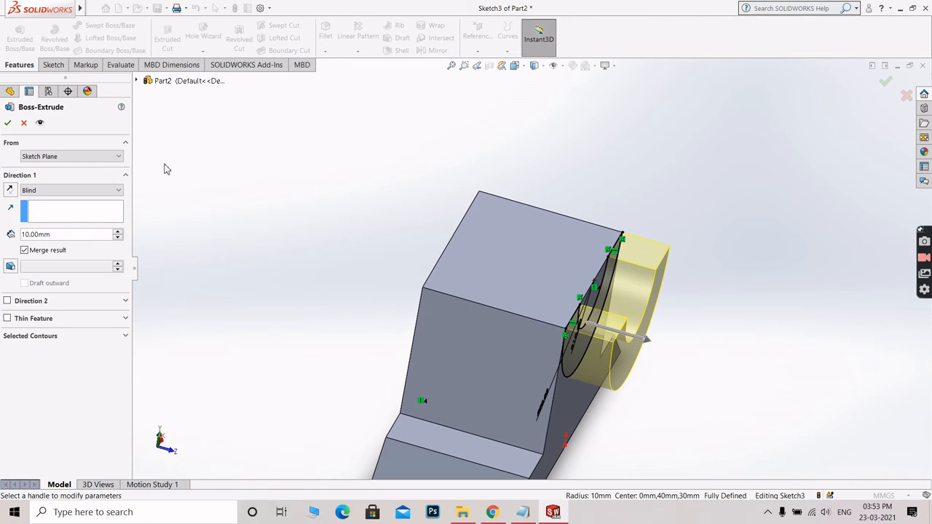
click(9, 125)
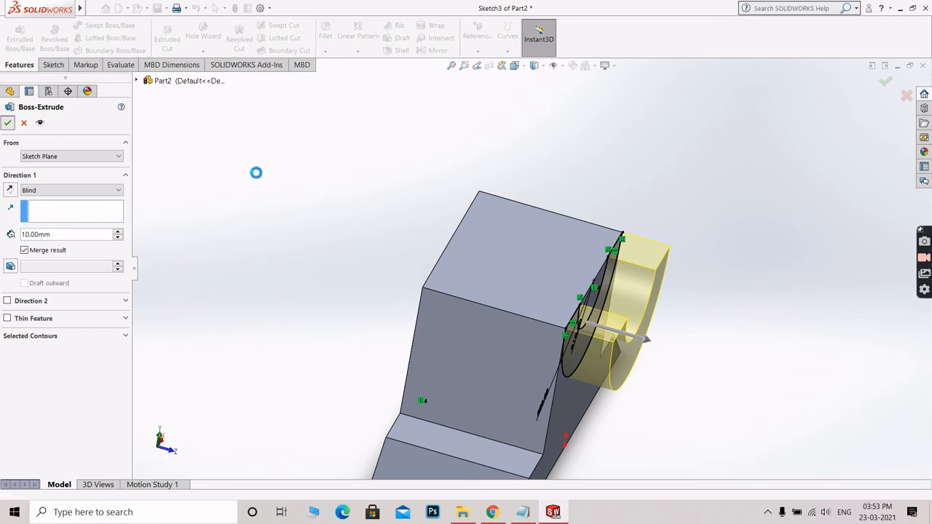
Compare the model with the PDF drawing and convert the edges of the block's semicircular face inside the cradle into a new sketch
middle_drag(266, 180, 208, 159)
key(alt+Tab)
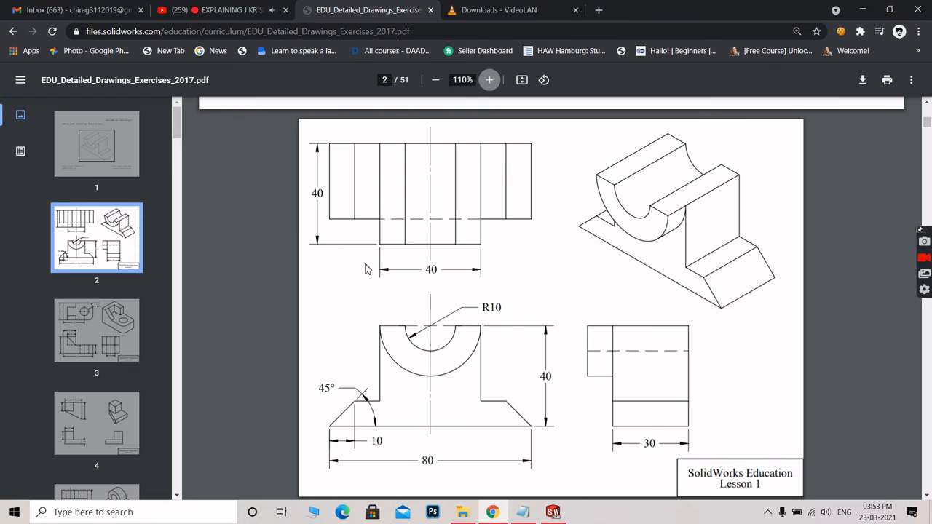
key(alt+Tab)
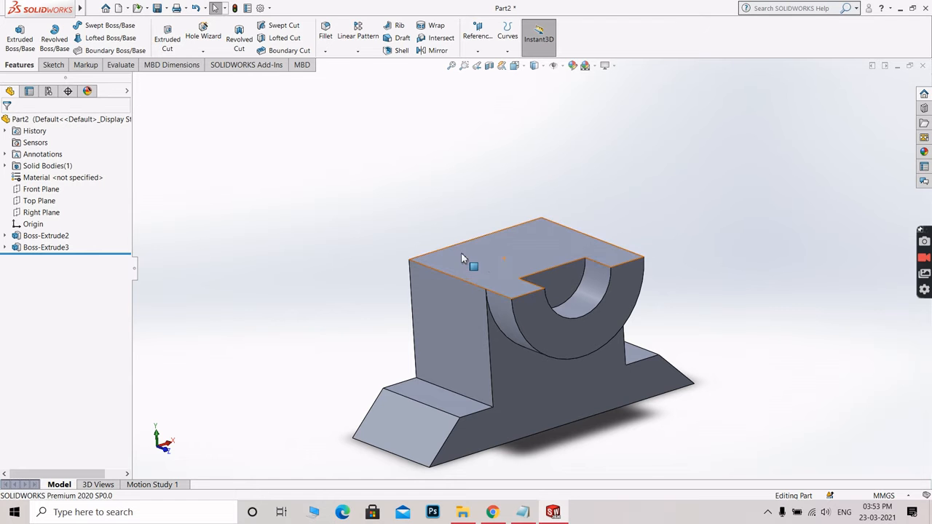
middle_drag(316, 231, 430, 244)
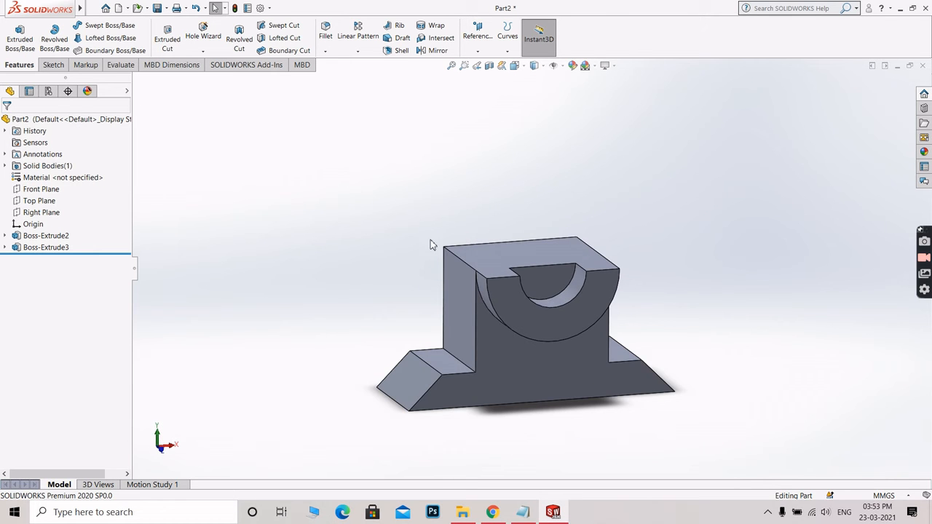
right_click(550, 289)
click(572, 269)
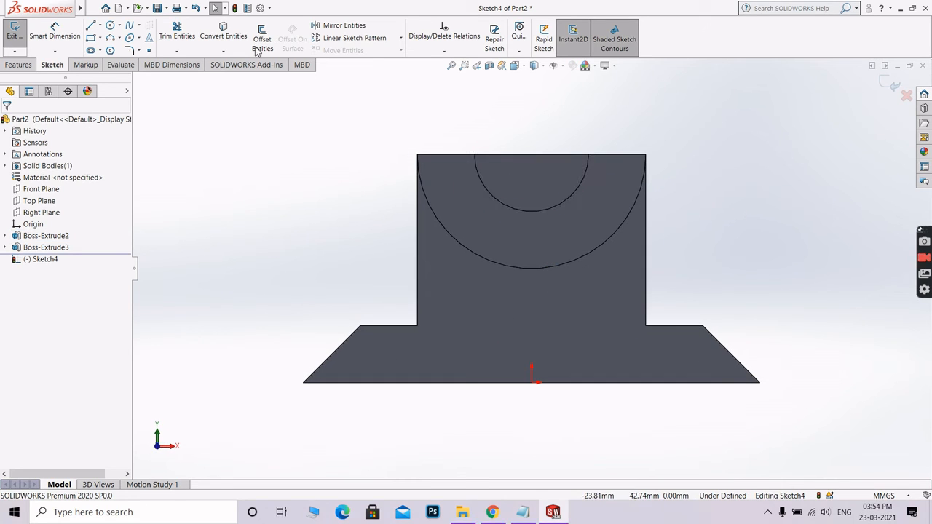
click(226, 36)
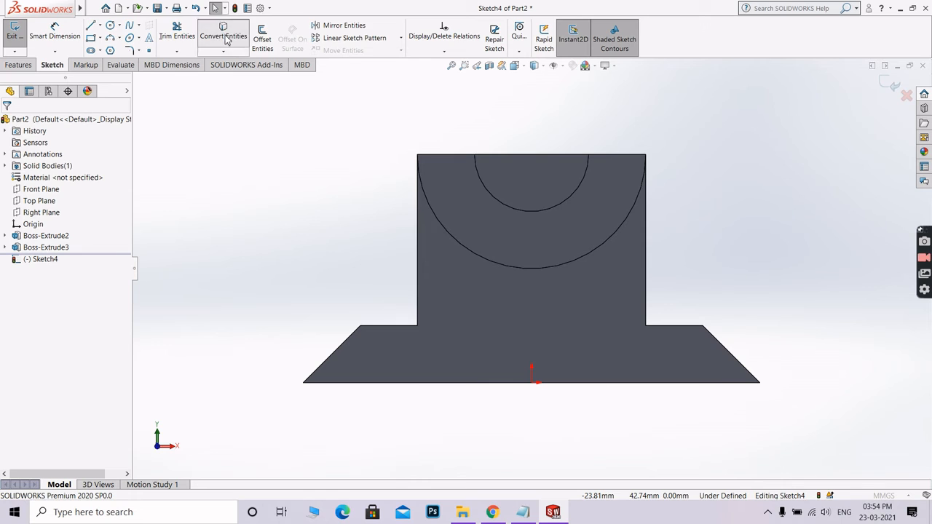
click(497, 161)
click(8, 124)
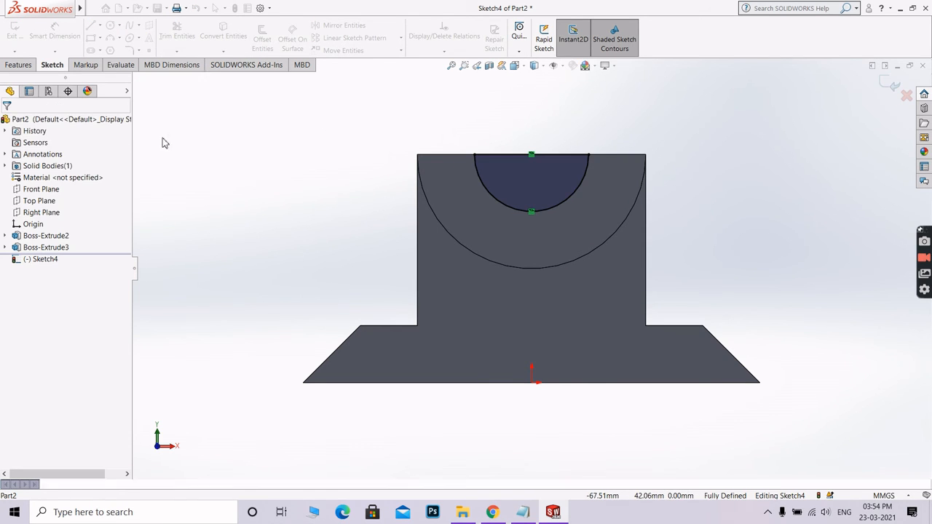
middle_drag(268, 144, 281, 165)
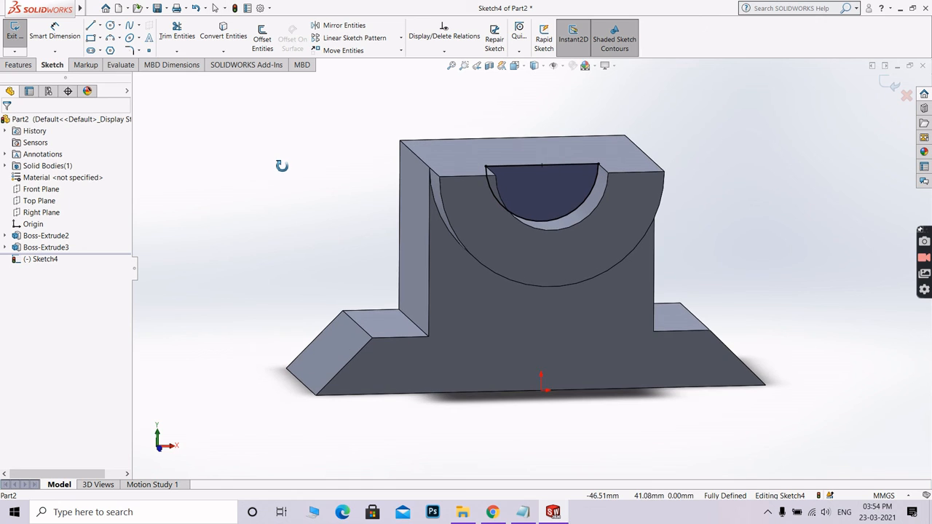
Cut the converted semicircular profile through the block and cradle with an Extruded Cut set to Through All - Both
click(19, 65)
click(168, 35)
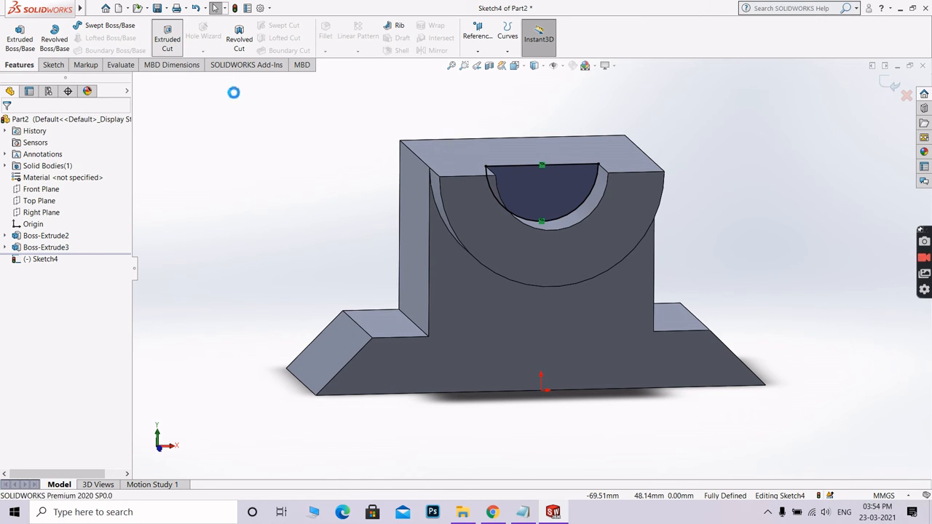
middle_drag(255, 131, 277, 187)
click(73, 190)
click(82, 217)
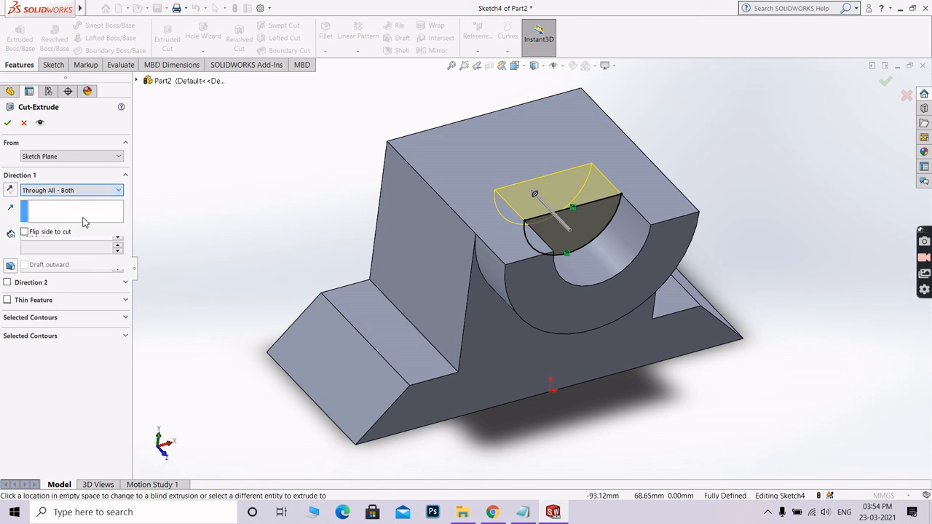
key(Return)
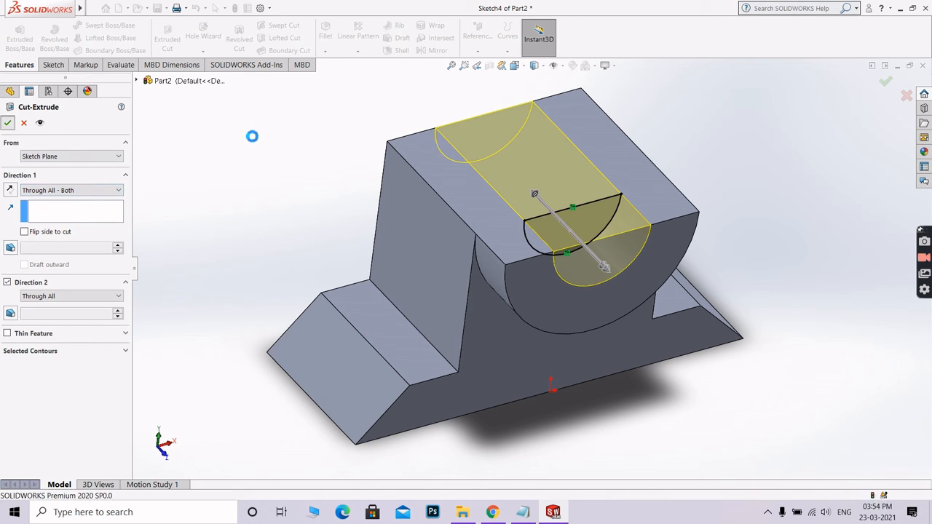
mouse_move(252, 146)
middle_down()
mouse_move(280, 177)
mouse_move(266, 187)
mouse_move(252, 134)
mouse_move(245, 146)
middle_up()
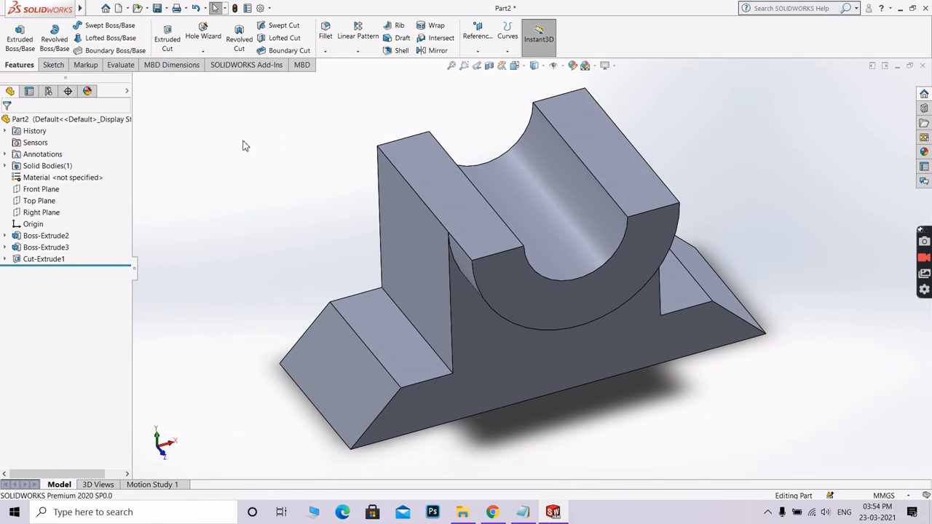
Check the bracket against the Lesson 1 PDF drawing by viewing the model from the front, right and top
key(alt+Tab)
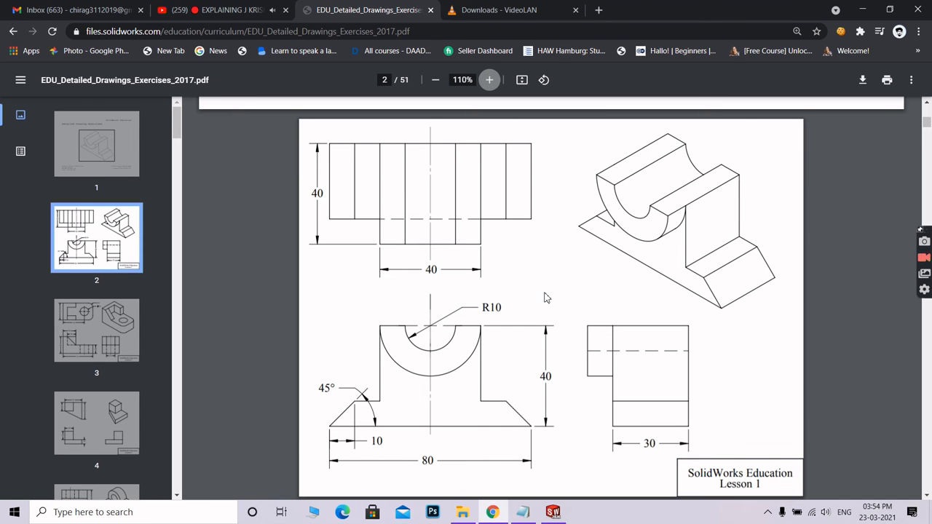
scroll(546, 297, down, 1)
key(alt+Tab)
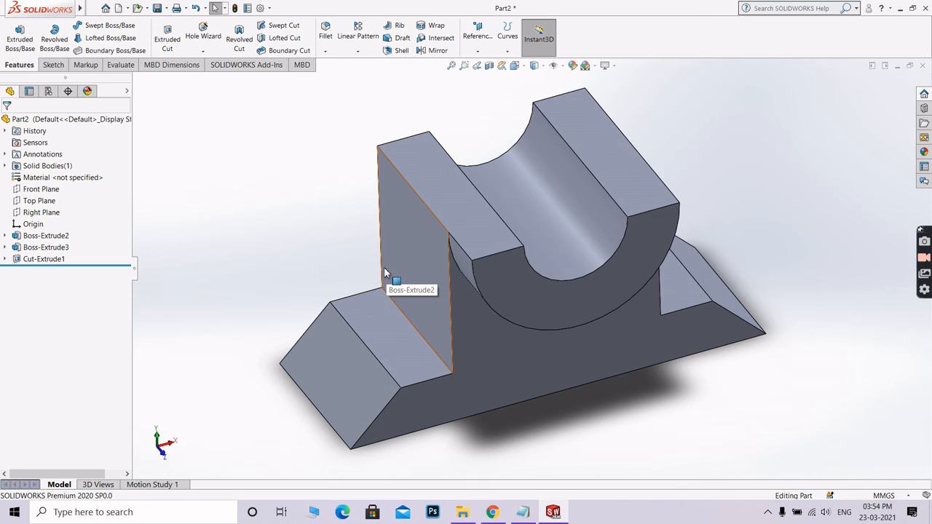
key(space)
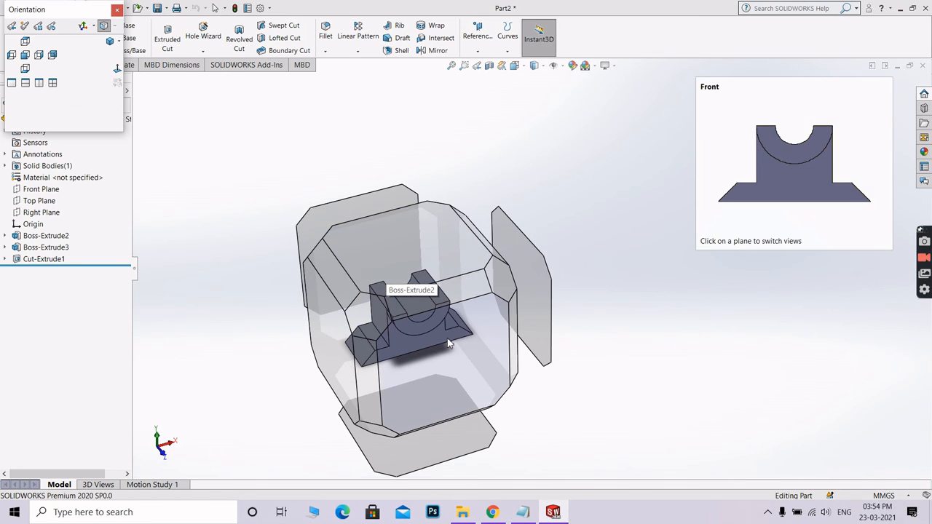
click(453, 338)
key(space)
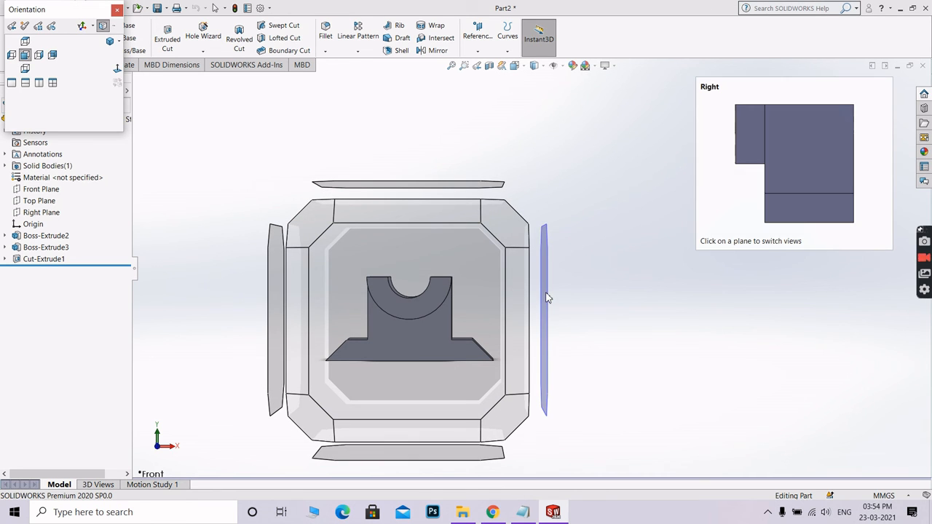
click(543, 295)
key(space)
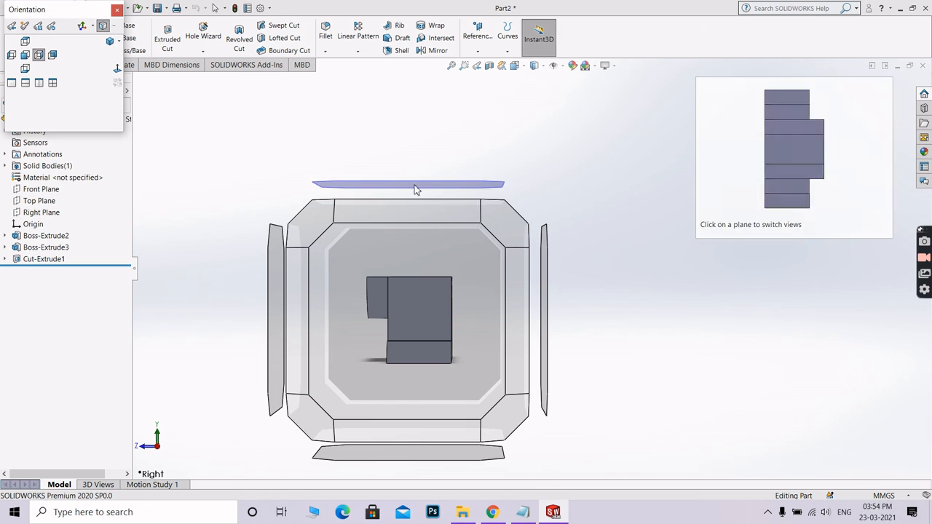
click(416, 187)
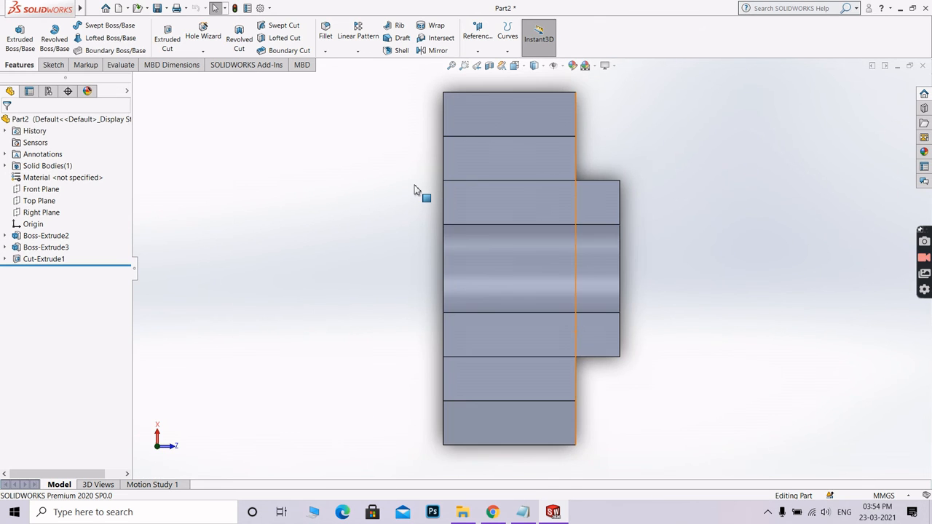
Inspect the bracket from the back and again from the top, finishing in an angled view of the cradle and groove
key(space)
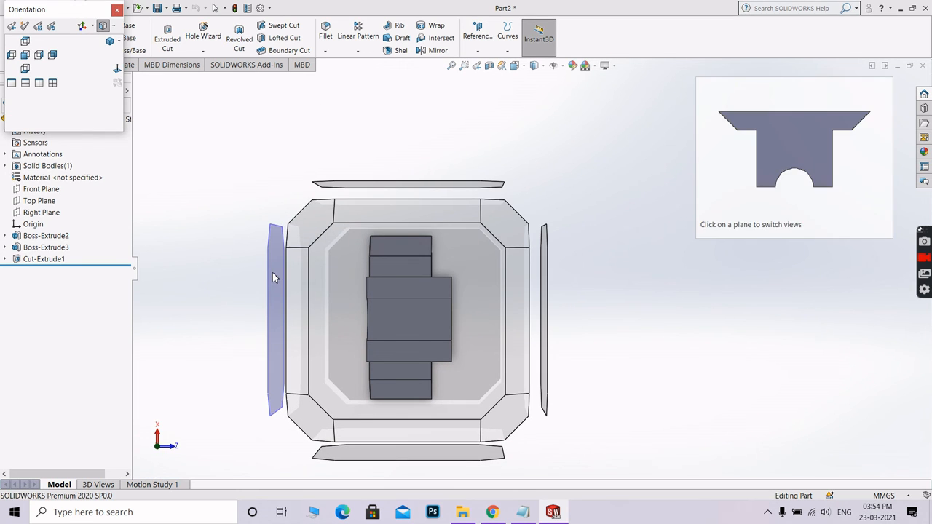
click(274, 272)
key(space)
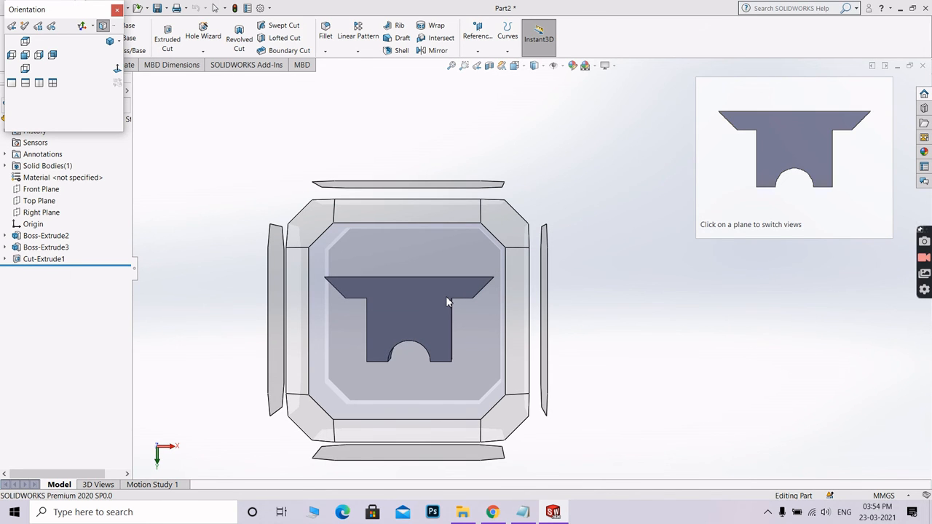
click(446, 298)
key(space)
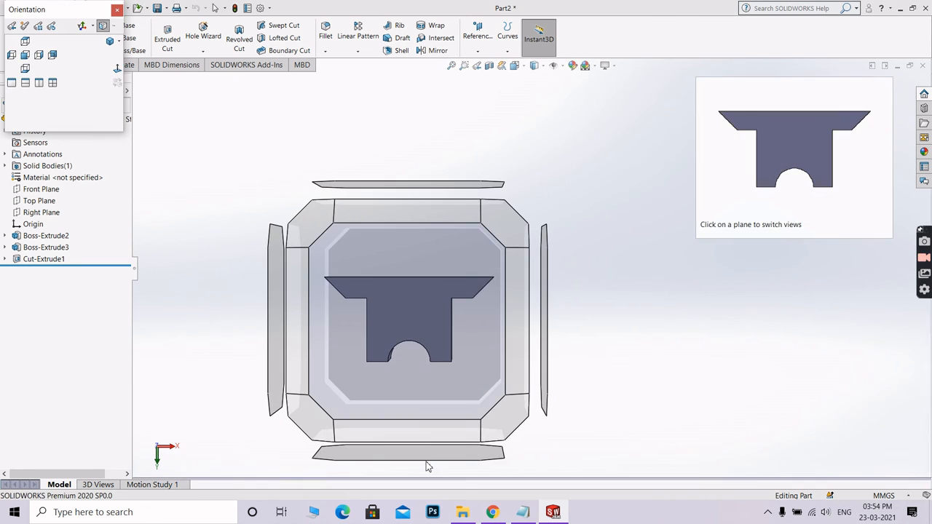
click(428, 455)
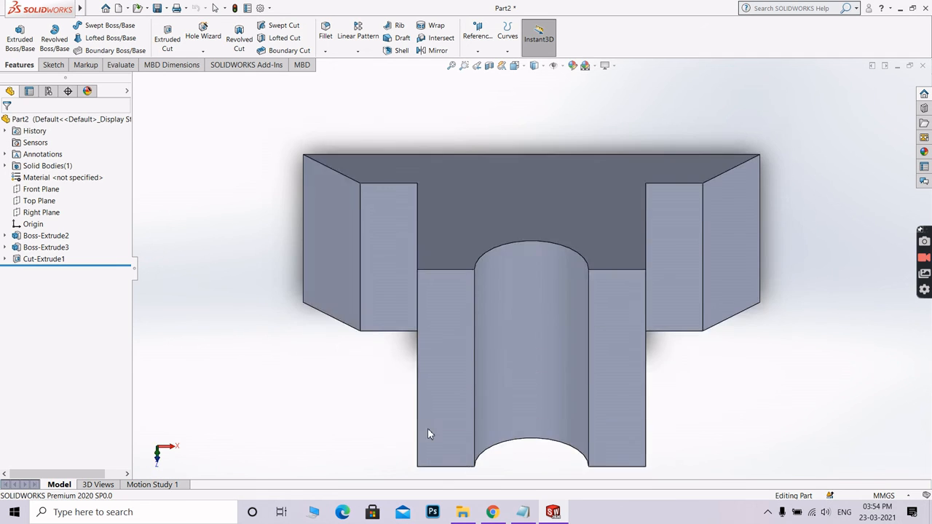
middle_drag(430, 418, 328, 220)
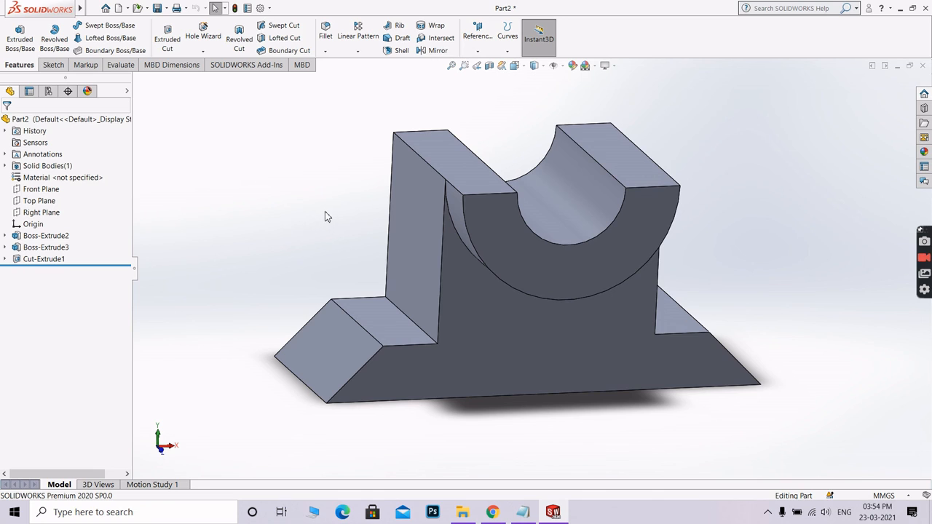